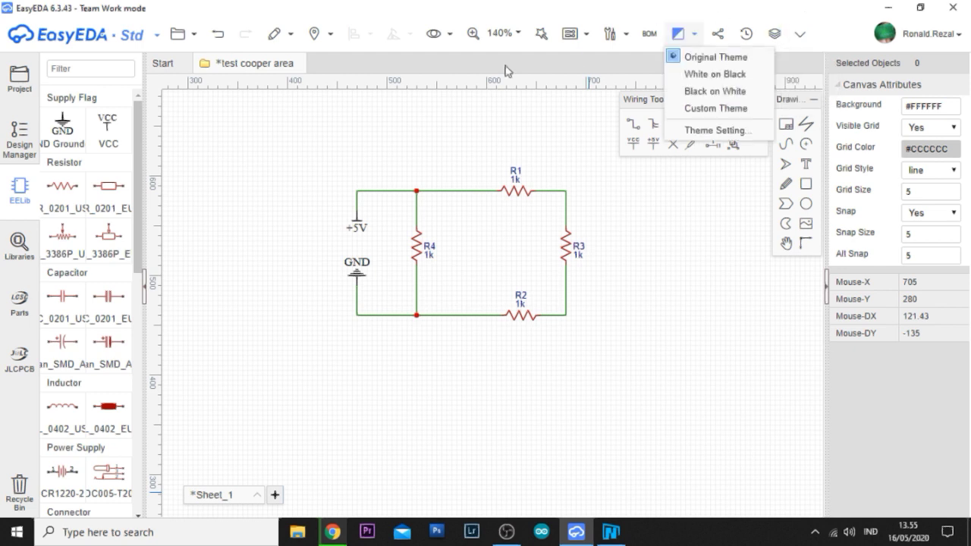
{"action": "mouse_move", "coordinate": [609, 33]}
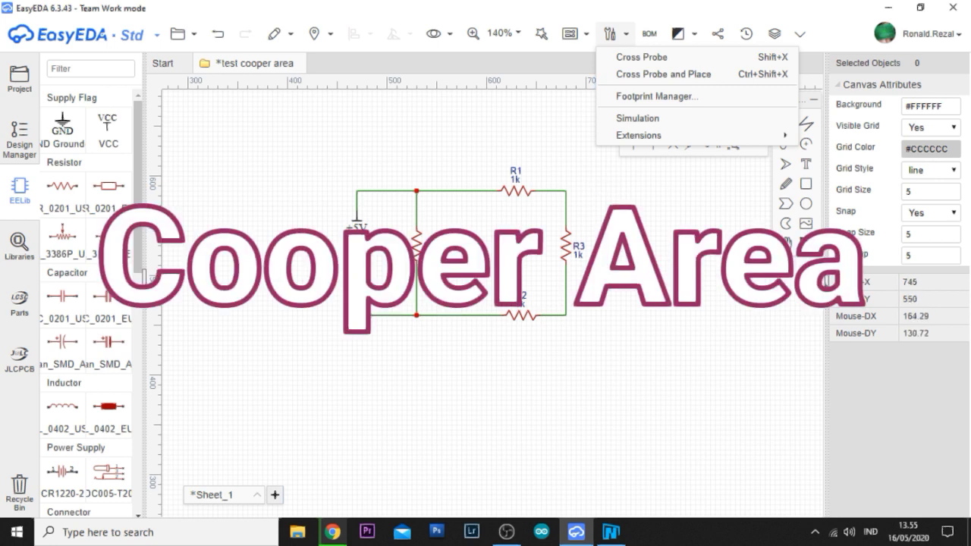
{"action": "left_click", "coordinate": [636, 244]}
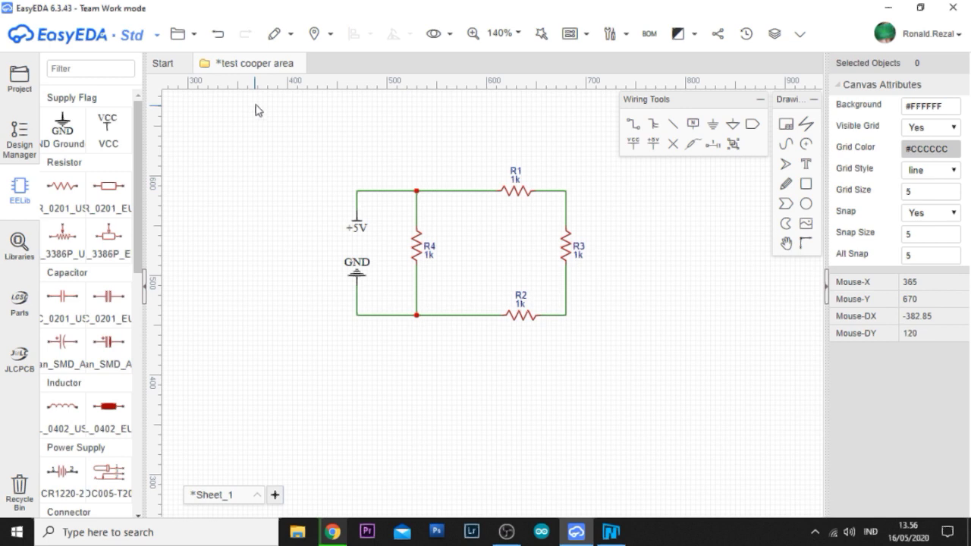
Save the resistor schematic and convert it to a new PCB
{"action": "left_click", "coordinate": [586, 35]}
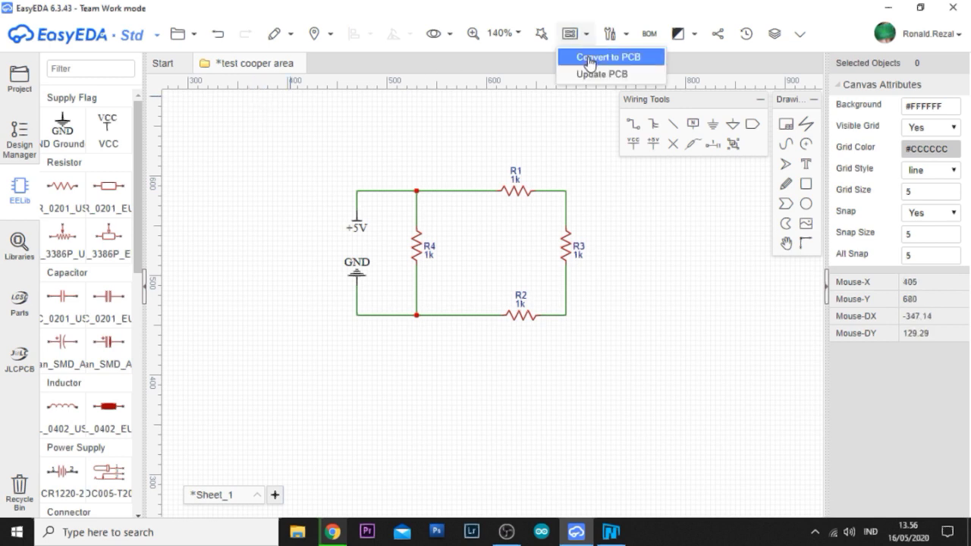
{"action": "left_click", "coordinate": [587, 59]}
{"action": "left_click", "coordinate": [495, 283]}
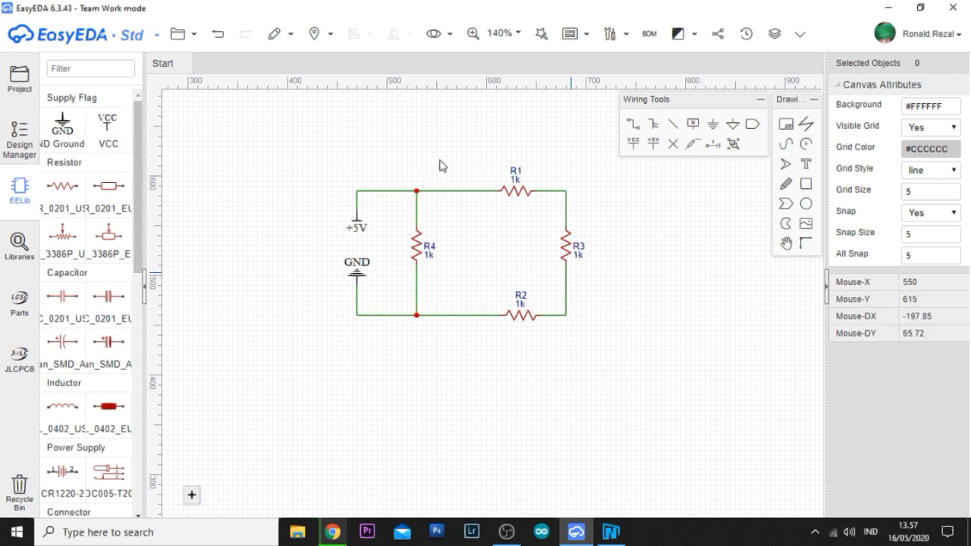
{"action": "scroll", "coordinate": [442, 165], "scroll_direction": "down", "scroll_amount": 3}
{"action": "scroll", "coordinate": [442, 165], "scroll_direction": "up", "scroll_amount": 1}
{"action": "left_click", "coordinate": [570, 33]}
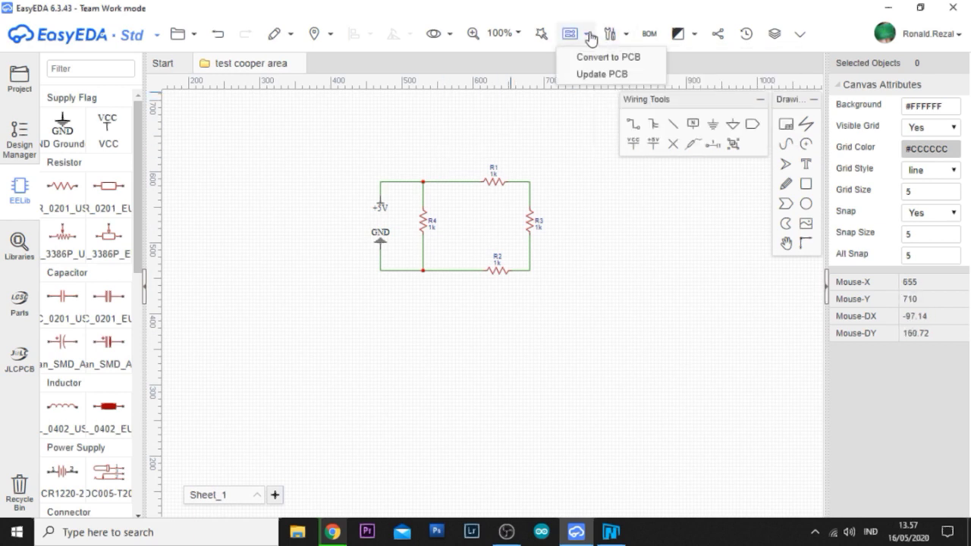
{"action": "left_click", "coordinate": [593, 59]}
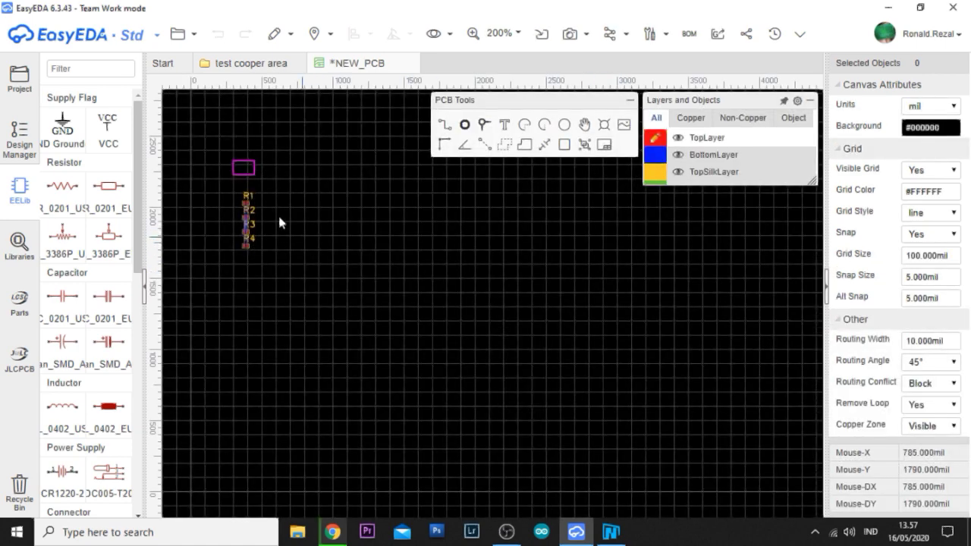
Set a rectangular board outline with a width of 300 mil and a height of 300 mil
{"action": "scroll", "coordinate": [259, 190], "scroll_direction": "up", "scroll_amount": 5}
{"action": "scroll", "coordinate": [262, 199], "scroll_direction": "down", "scroll_amount": 2}
{"action": "right_click_drag", "start_coordinate": [251, 190], "coordinate": [334, 269]}
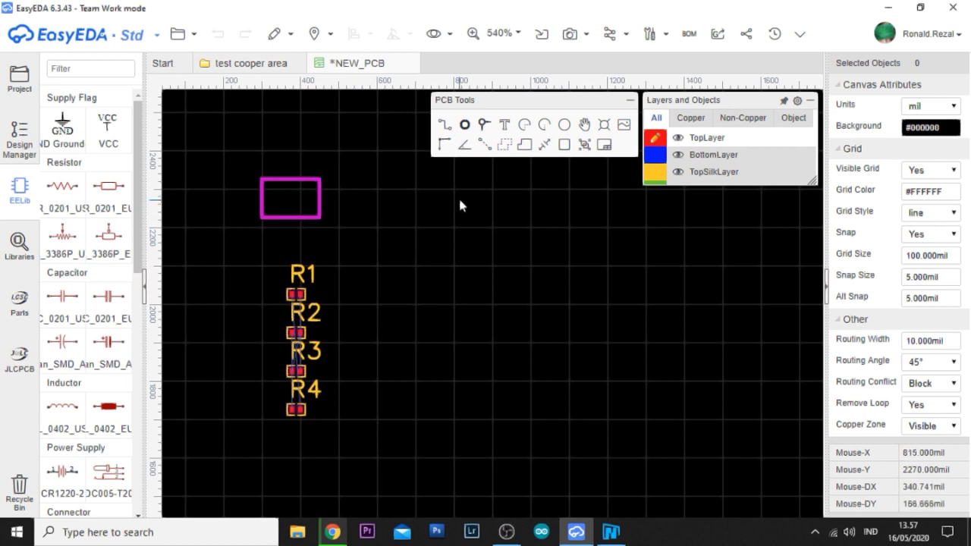
{"action": "mouse_move", "coordinate": [616, 35]}
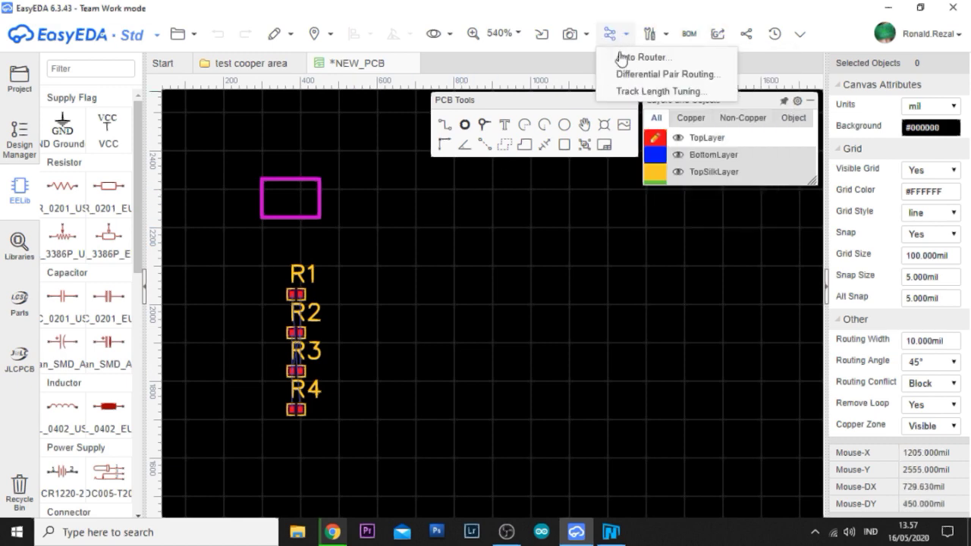
{"action": "mouse_move", "coordinate": [649, 33]}
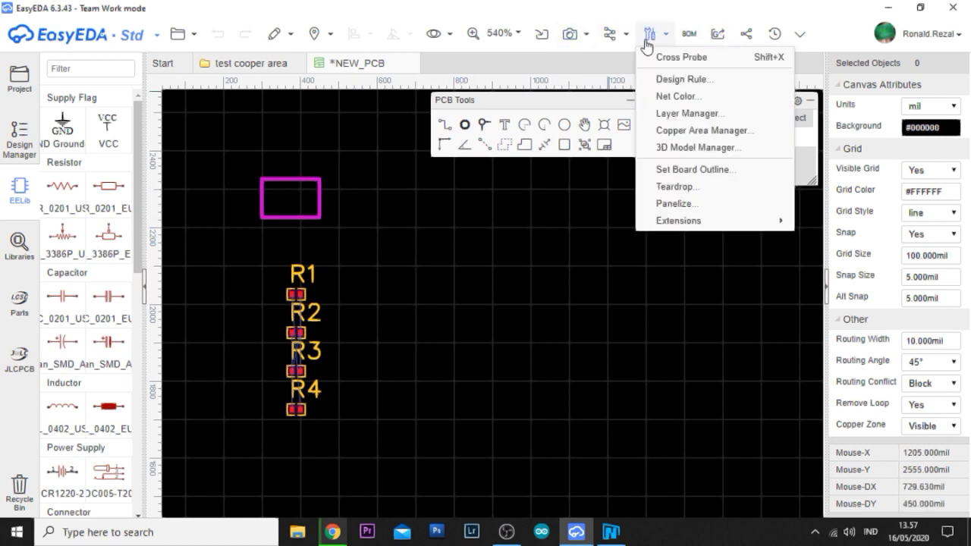
{"action": "left_click", "coordinate": [664, 229]}
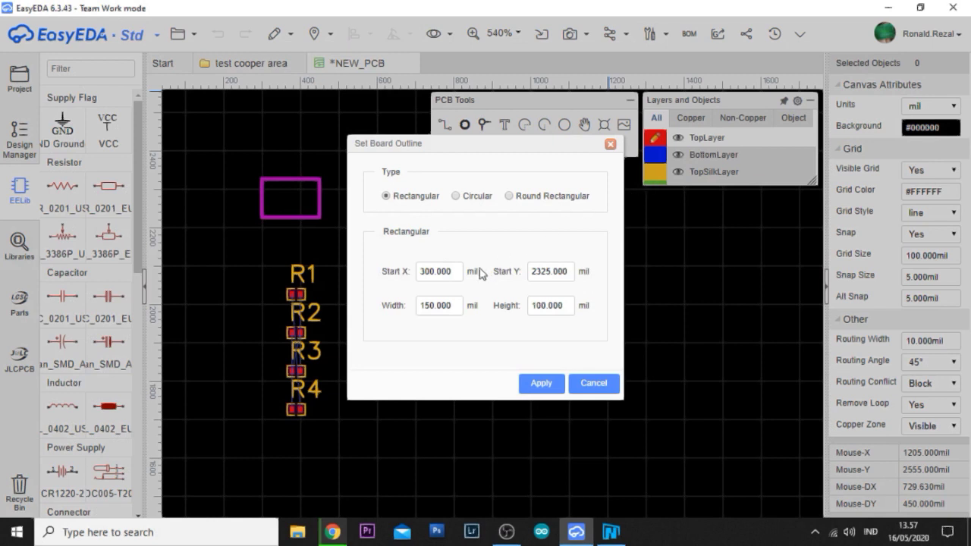
{"action": "double_click", "coordinate": [455, 306]}
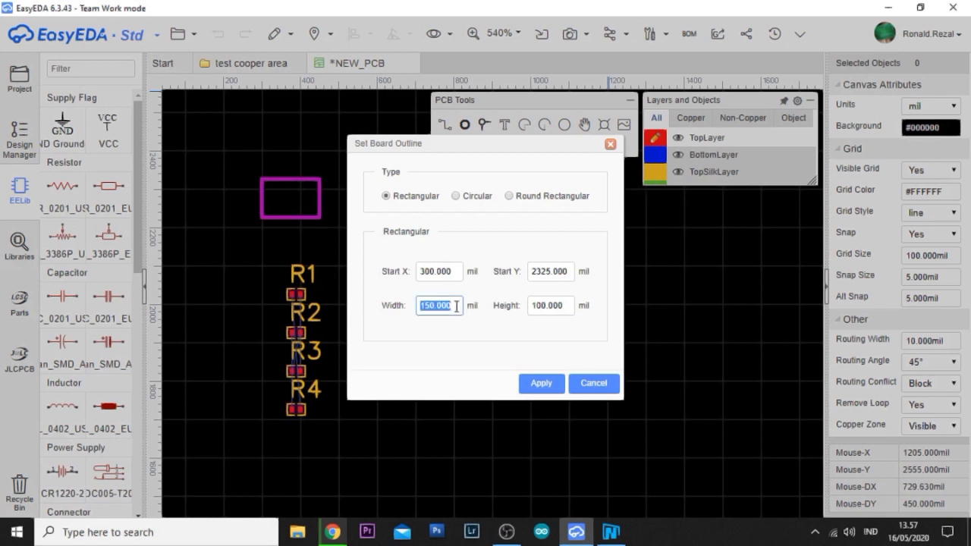
{"action": "type", "text": "300"}
{"action": "double_click", "coordinate": [542, 306]}
{"action": "type", "text": "300.000"}
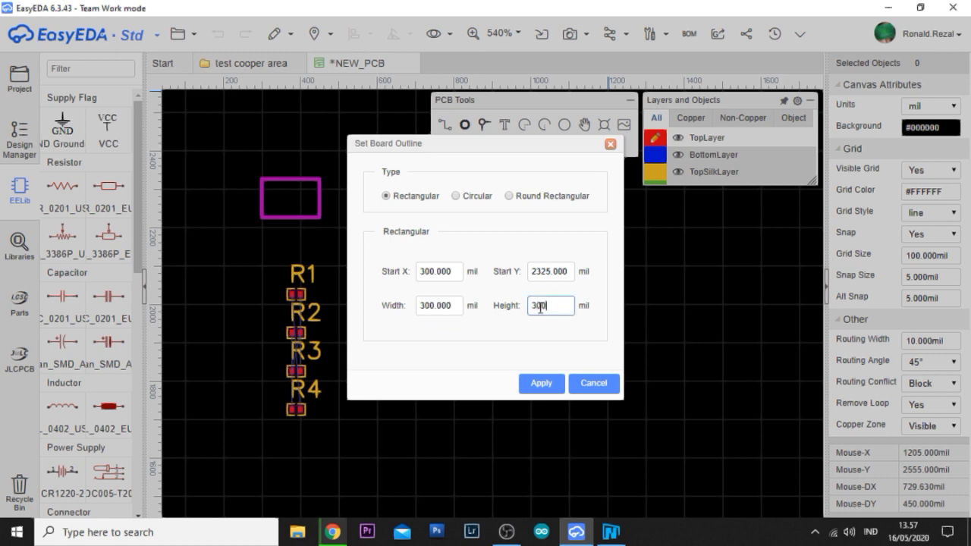
{"action": "left_click", "coordinate": [541, 383]}
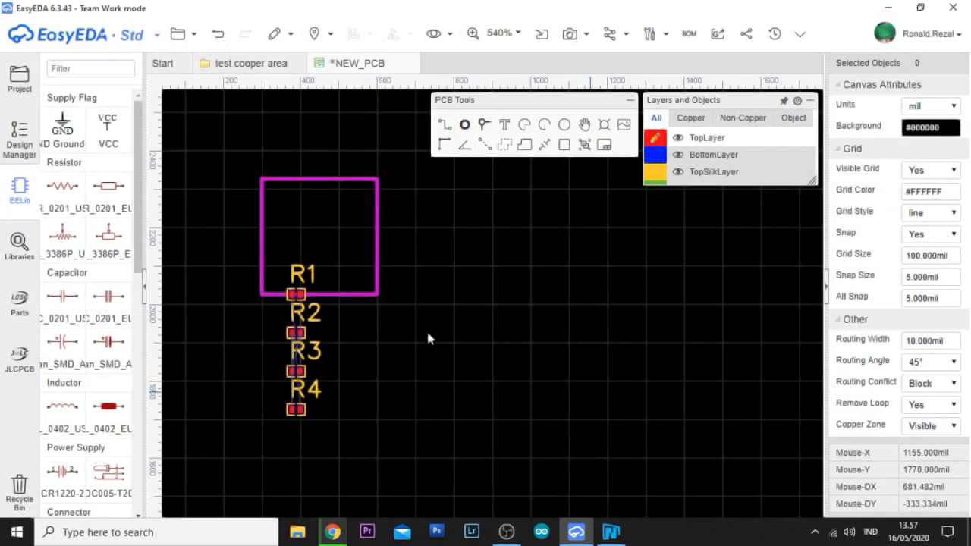
Move resistor R1 inside the board outline near its upper-left corner, at about X 345 mil, Y 2260 mil
{"action": "left_click_drag", "start_coordinate": [307, 295], "coordinate": [305, 227]}
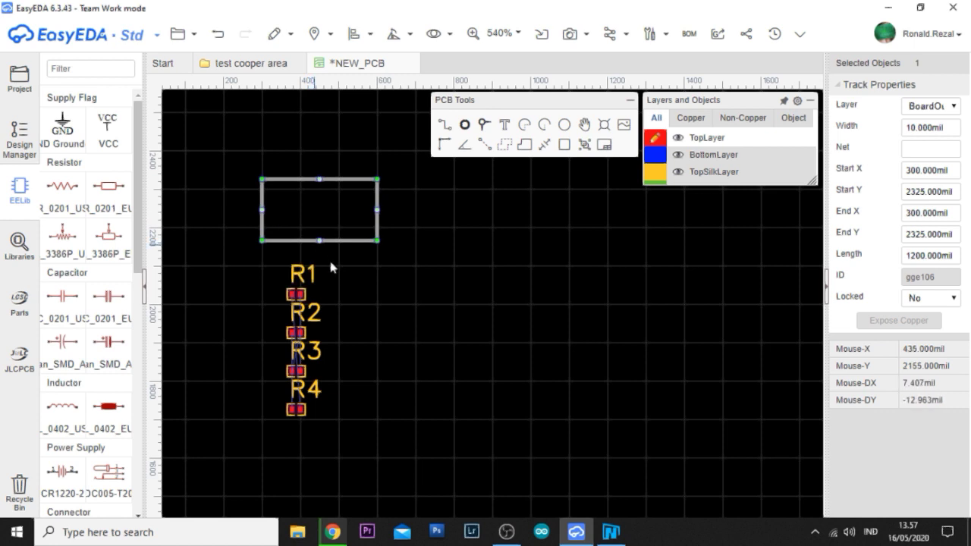
{"action": "key", "text": "ctrl+z"}
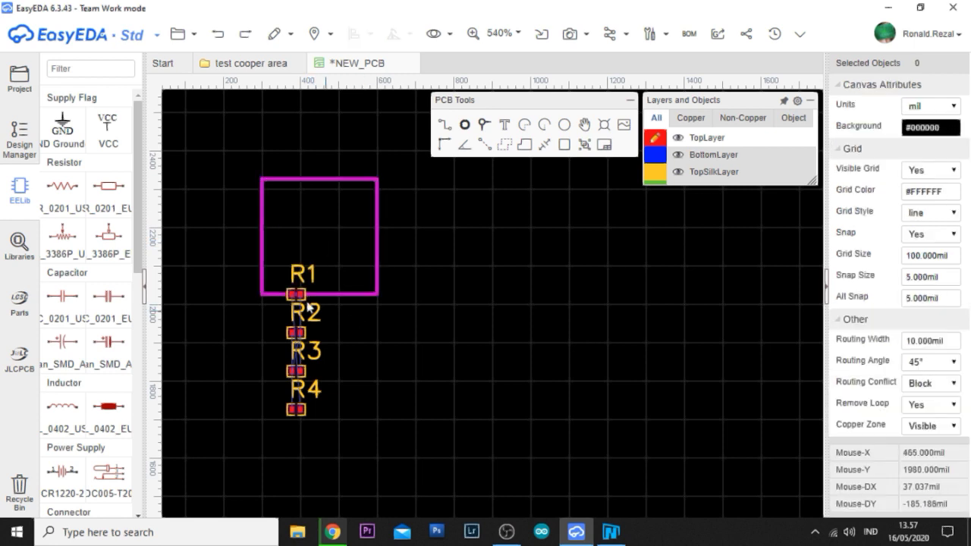
{"action": "left_click_drag", "start_coordinate": [300, 294], "coordinate": [264, 182]}
Place an HDR-F-2.54_1x2 connector in the test cooper area schematic to the left of the circuit, rotated so its pins face the circuit
{"action": "left_click", "coordinate": [241, 63]}
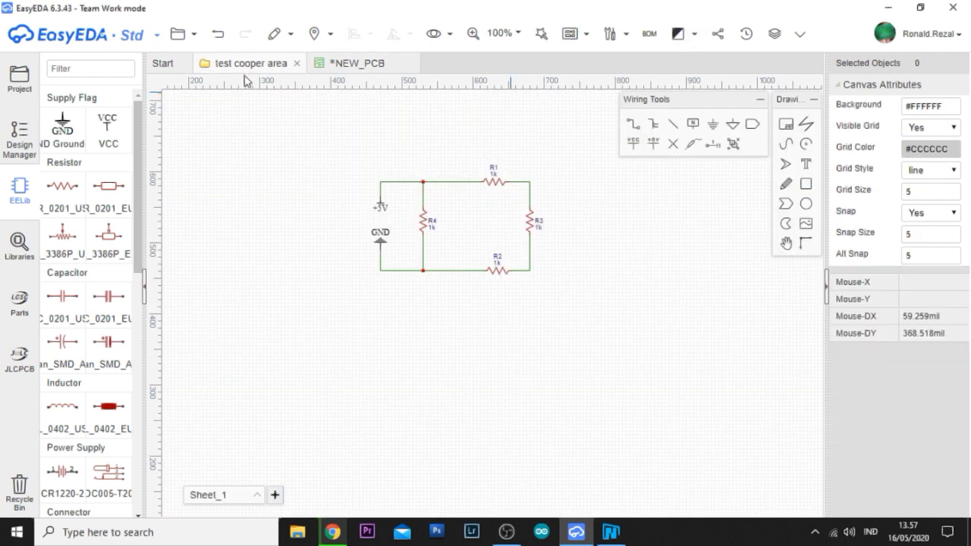
{"action": "scroll", "coordinate": [384, 244], "scroll_direction": "up", "scroll_amount": 5}
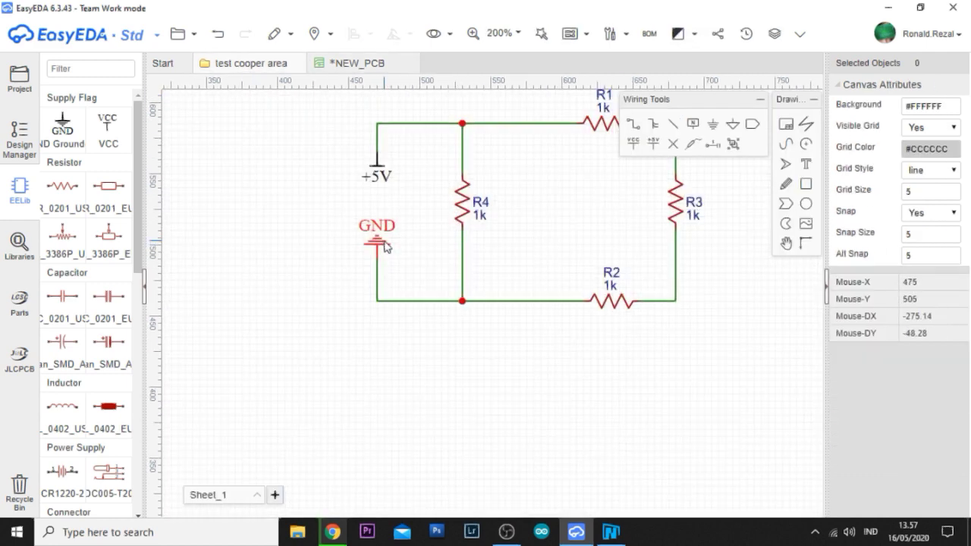
{"action": "scroll", "coordinate": [442, 251], "scroll_direction": "down", "scroll_amount": 2}
{"action": "right_click_drag", "start_coordinate": [472, 302], "coordinate": [455, 300]}
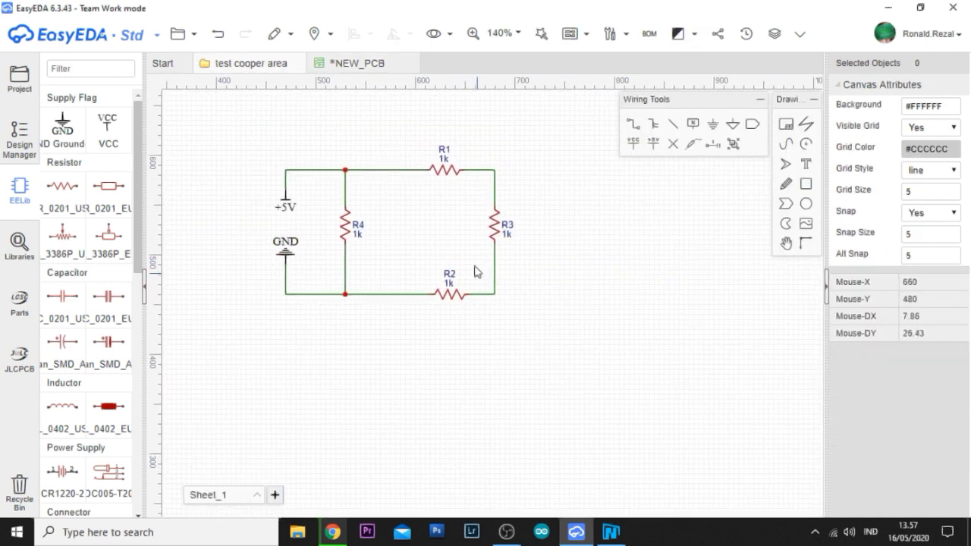
{"action": "right_click_drag", "start_coordinate": [357, 290], "coordinate": [458, 320]}
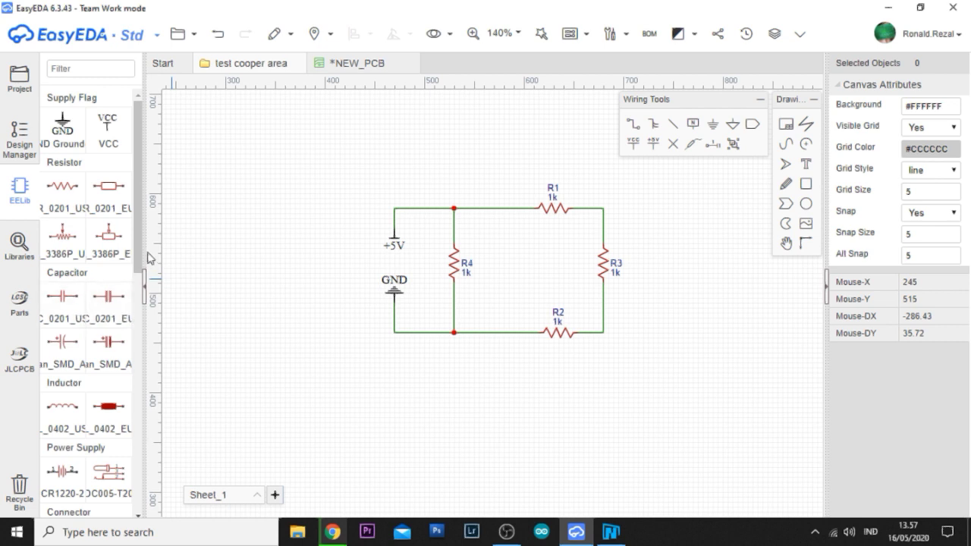
{"action": "left_click_drag", "start_coordinate": [137, 250], "coordinate": [135, 365]}
{"action": "left_click", "coordinate": [108, 253]}
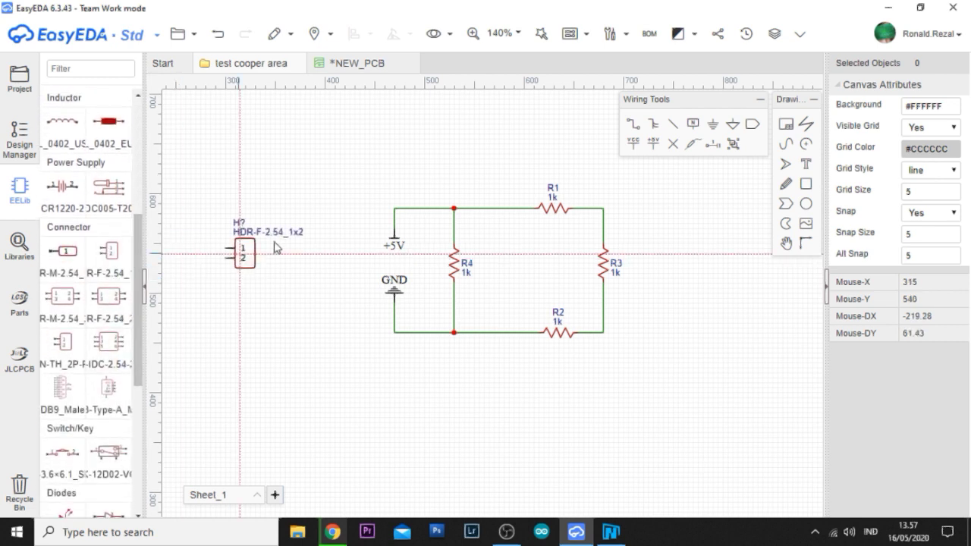
{"action": "key", "text": "space"}
{"action": "key", "text": "space"}
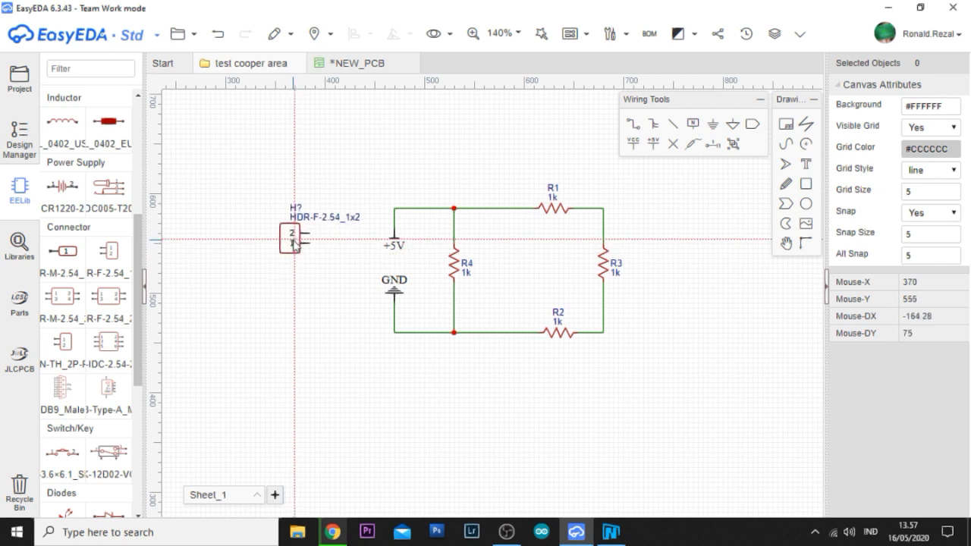
{"action": "left_click", "coordinate": [291, 237]}
Wire connector pin 2 to the +5V line and pin 1 to the GND line
{"action": "left_click", "coordinate": [652, 143]}
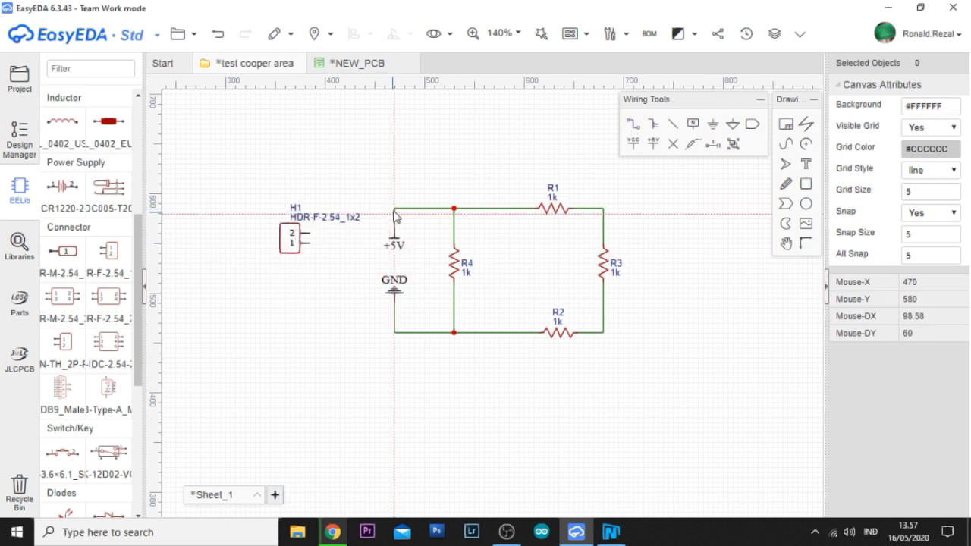
{"action": "left_click", "coordinate": [310, 233]}
{"action": "left_click", "coordinate": [310, 243]}
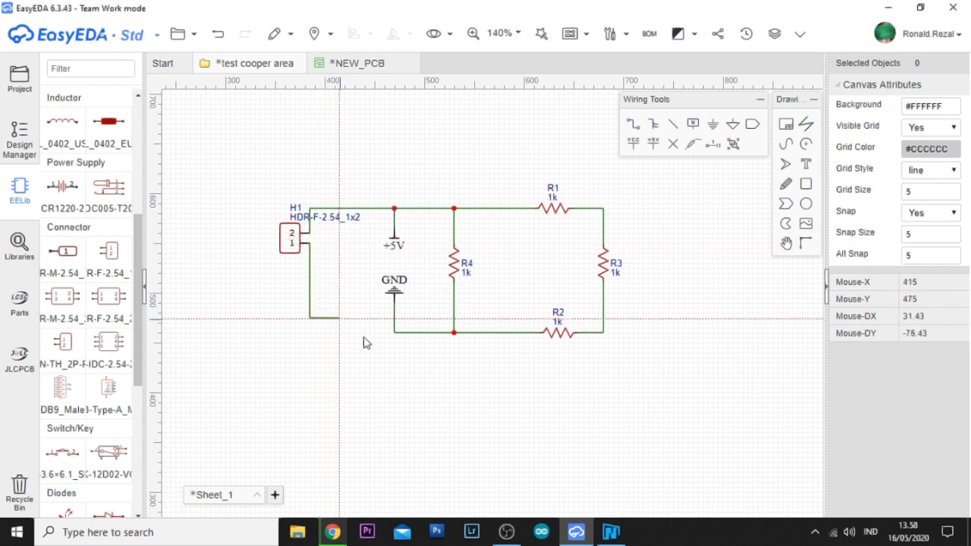
{"action": "left_click", "coordinate": [395, 332]}
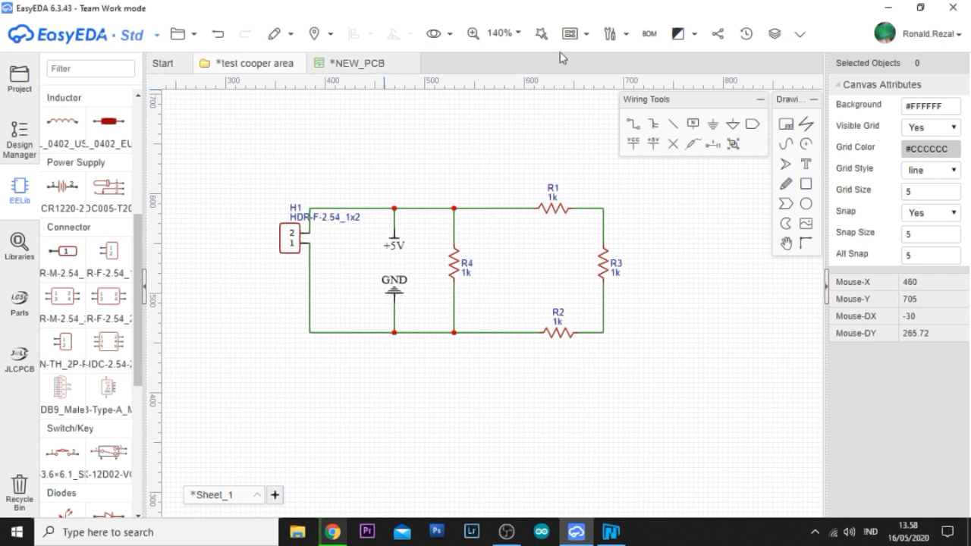
Try to update the PCB with the schematic changes and save the schematic
{"action": "mouse_move", "coordinate": [585, 43]}
{"action": "left_click", "coordinate": [588, 73]}
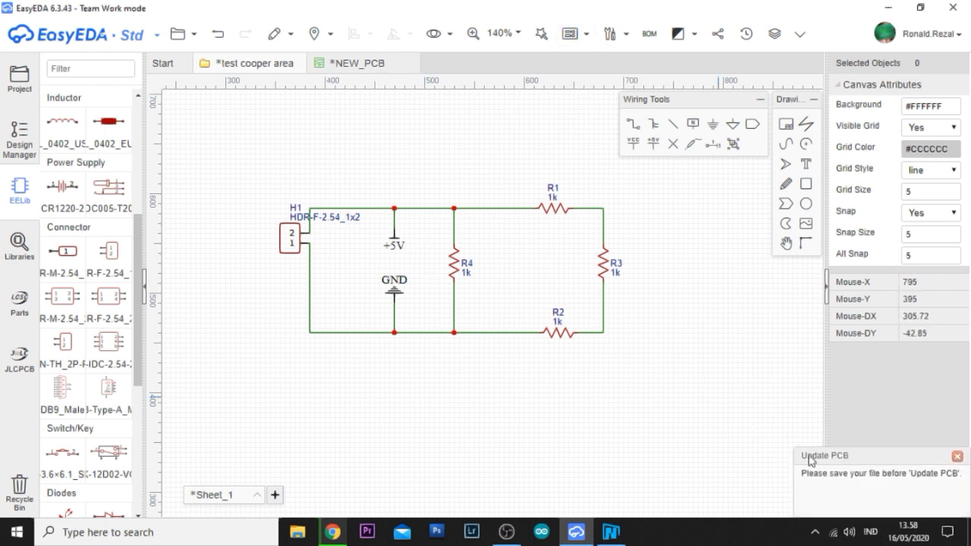
{"action": "key", "text": "ctrl+s"}
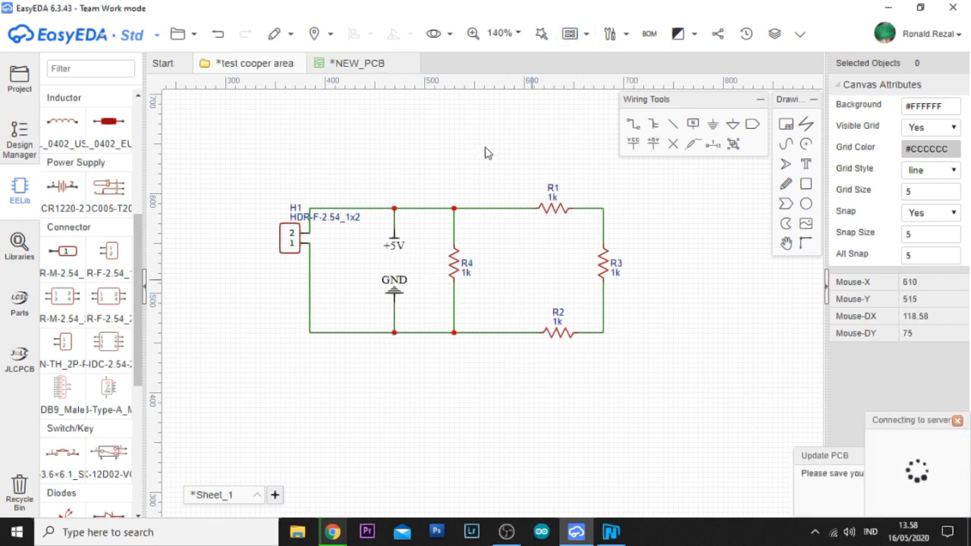
{"action": "mouse_move", "coordinate": [572, 37]}
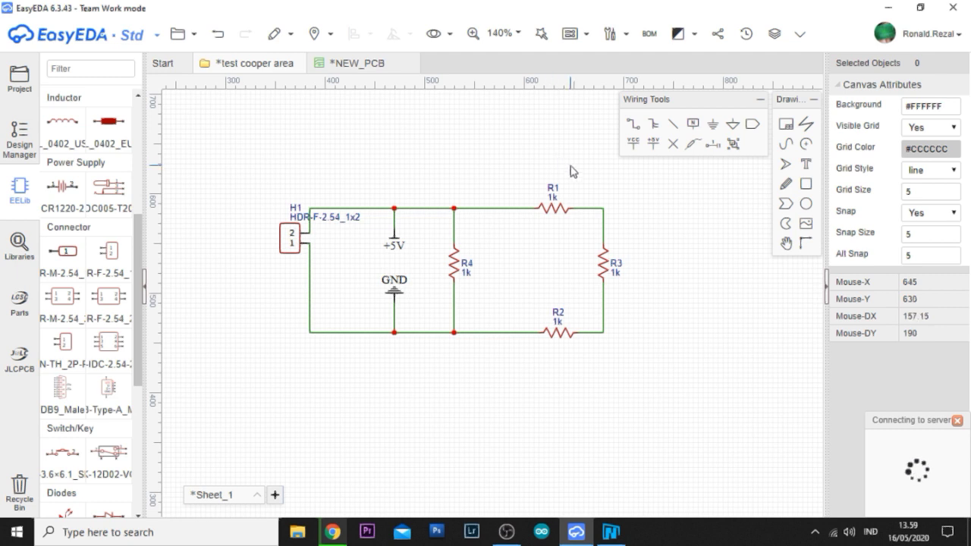
On the PCB, arrange R2 beside R1, R3 at about (510, 2135) mil and R4 at about (350, 2140) mil inside the board outline
{"action": "left_click", "coordinate": [386, 66]}
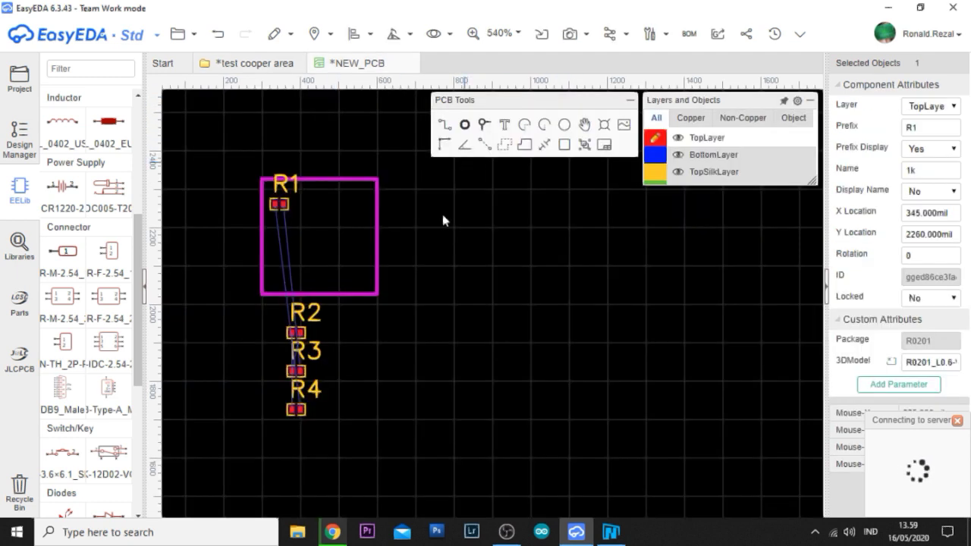
{"action": "left_click_drag", "start_coordinate": [298, 332], "coordinate": [340, 200]}
{"action": "left_click_drag", "start_coordinate": [309, 353], "coordinate": [340, 221]}
{"action": "left_click_drag", "start_coordinate": [302, 389], "coordinate": [336, 253]}
{"action": "scroll", "coordinate": [336, 252], "scroll_direction": "up", "scroll_amount": 5}
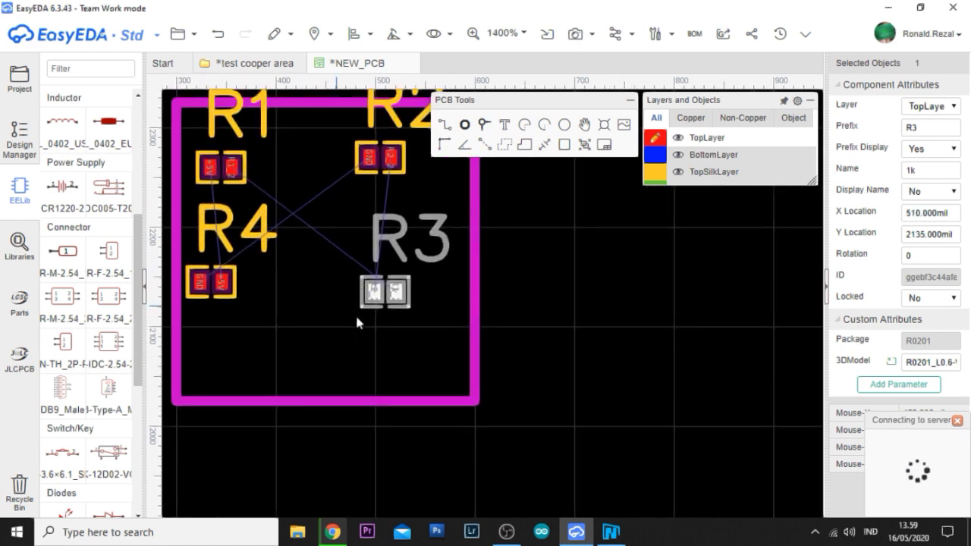
{"action": "left_click_drag", "start_coordinate": [263, 301], "coordinate": [277, 307]}
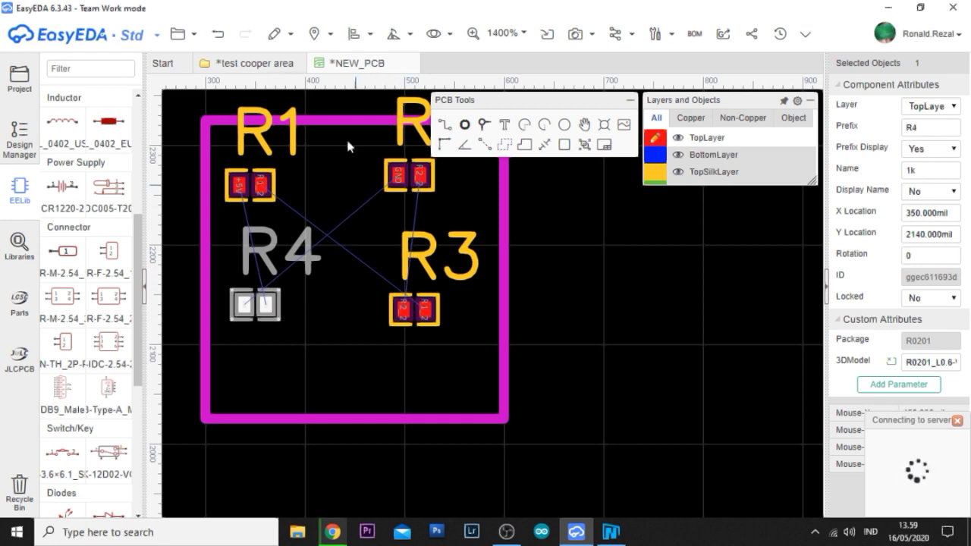
In the test cooper area schematic, choose the R_AXIAL-0.5_US variant for the US resistor and close the component library search
{"action": "left_click", "coordinate": [229, 62]}
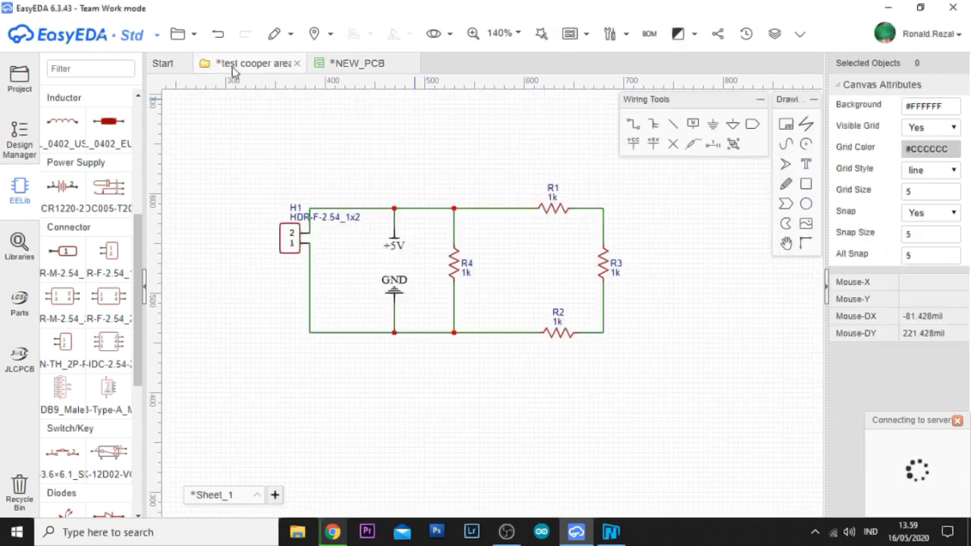
{"action": "left_click", "coordinate": [452, 267]}
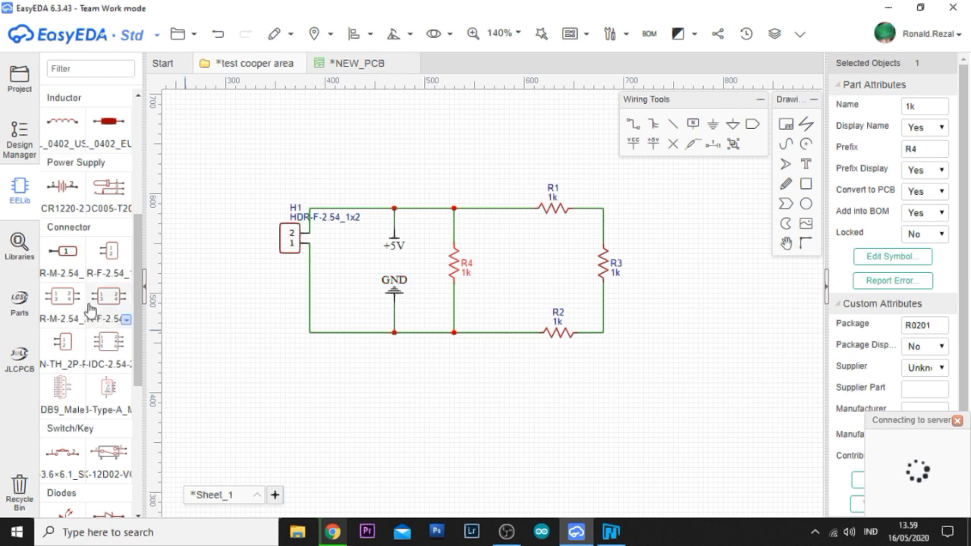
{"action": "left_click", "coordinate": [19, 244]}
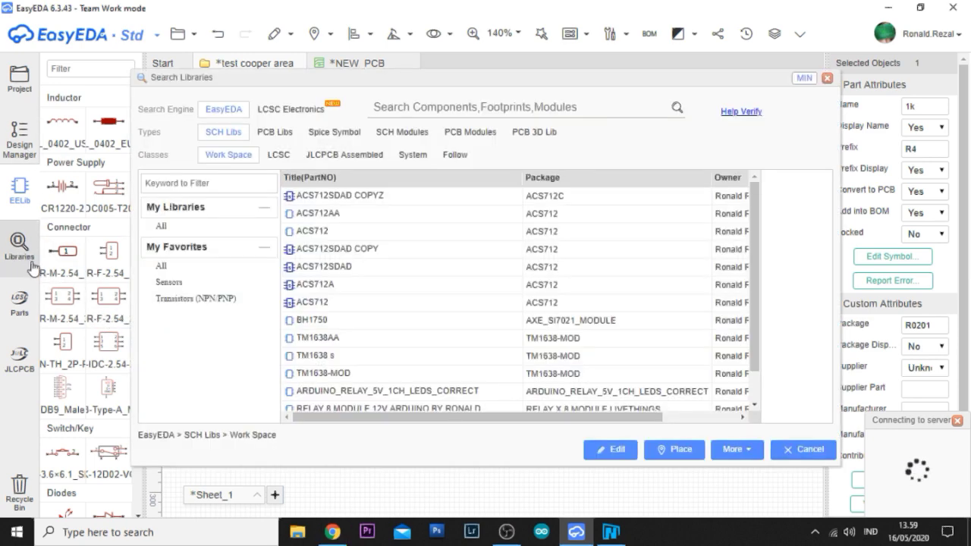
{"action": "scroll", "coordinate": [106, 228], "scroll_direction": "up", "scroll_amount": 5}
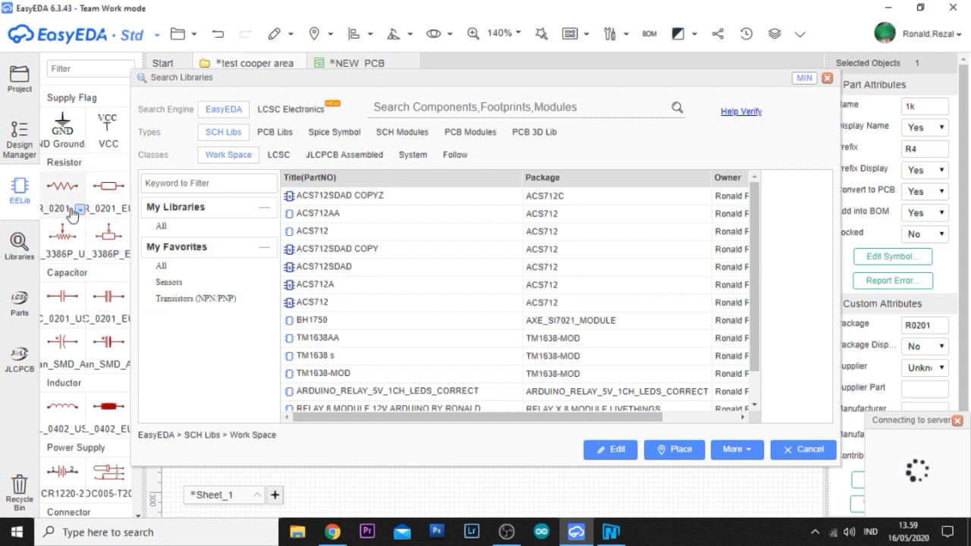
{"action": "left_click", "coordinate": [80, 215]}
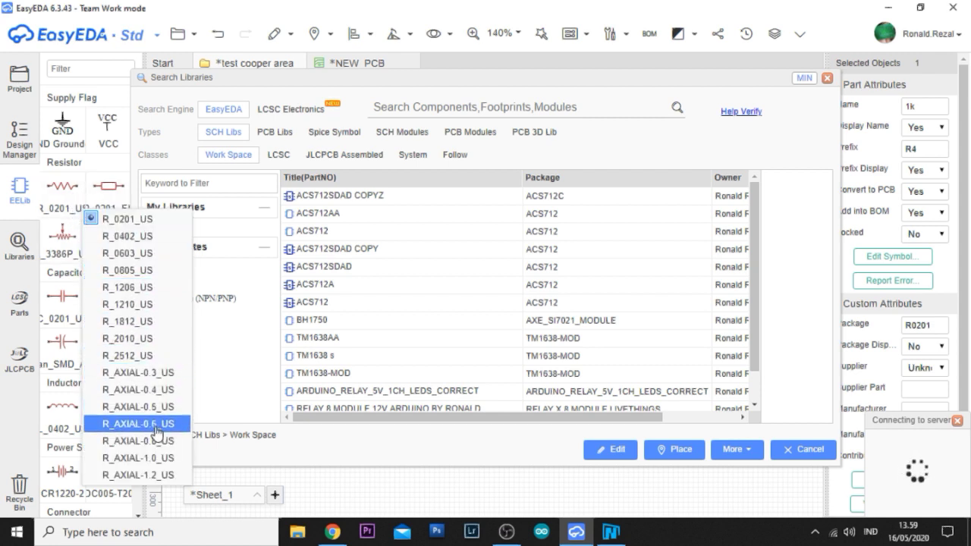
{"action": "left_click", "coordinate": [166, 412]}
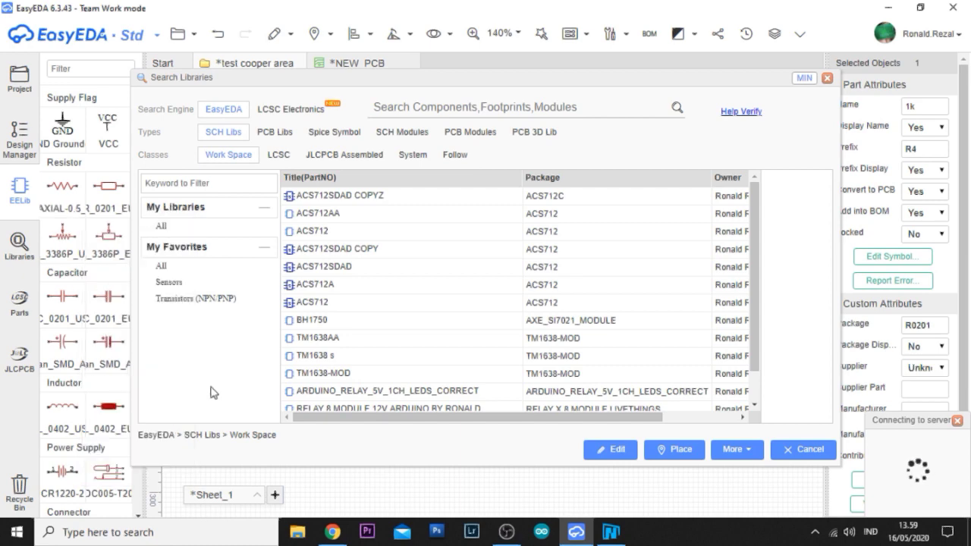
{"action": "left_click", "coordinate": [827, 78]}
Place four R_AXIAL-0.5 resistors near the existing ones: vertical beside R4 and R3, horizontal above R1 and below R2
{"action": "left_click", "coordinate": [57, 189]}
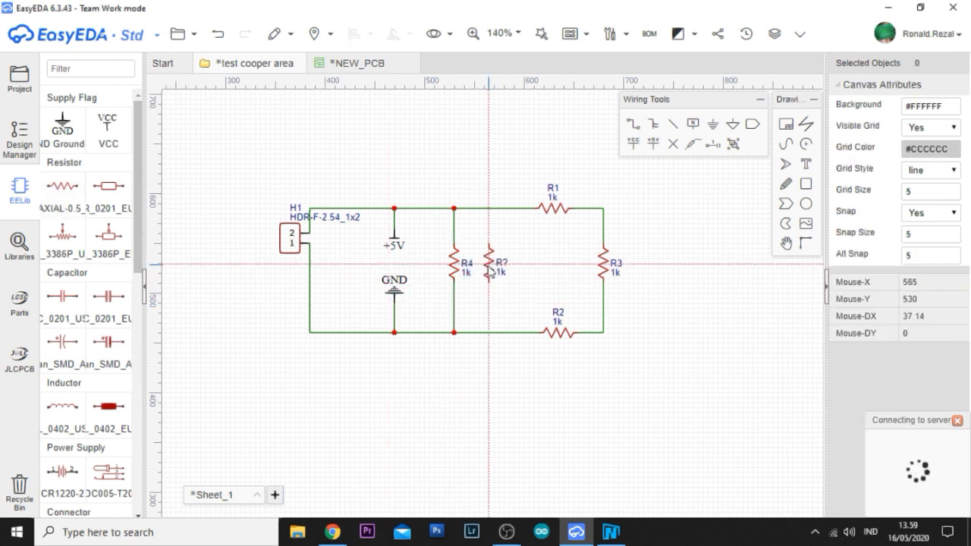
{"action": "left_click", "coordinate": [490, 273]}
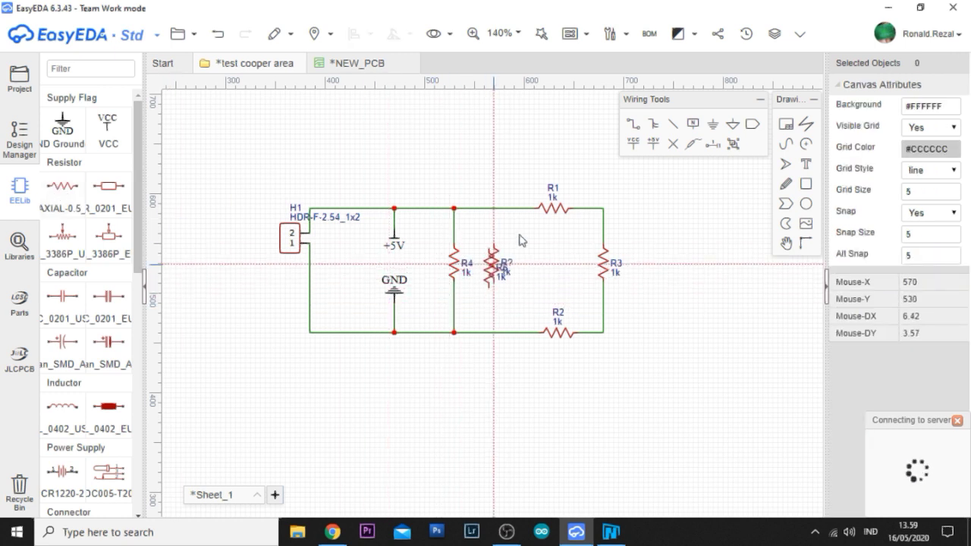
{"action": "left_click", "coordinate": [584, 265]}
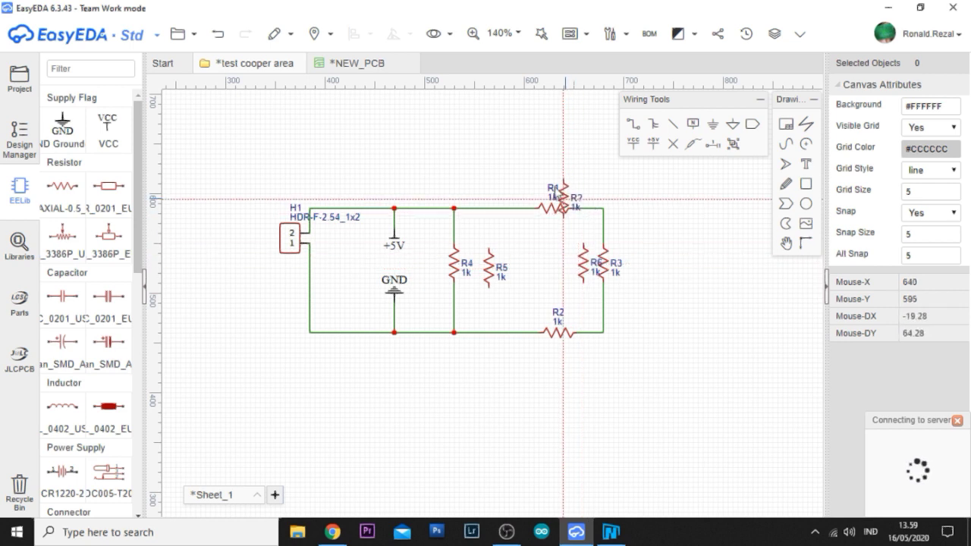
{"action": "key", "text": "space"}
{"action": "left_click", "coordinate": [553, 177]}
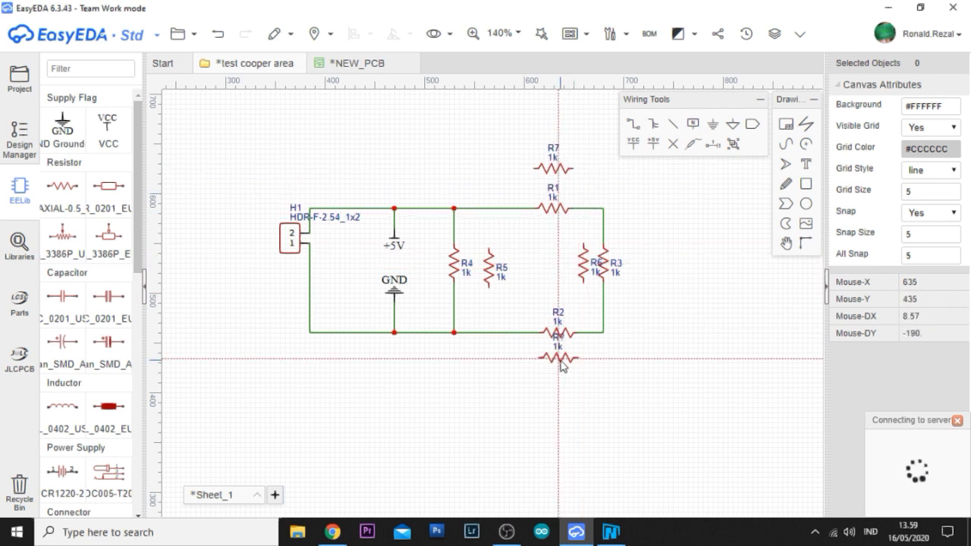
{"action": "left_click", "coordinate": [558, 355]}
{"action": "key", "text": "Escape"}
Delete the original R0201 resistors R2, R3, R1 and R4 from the circuit
{"action": "left_click", "coordinate": [559, 332]}
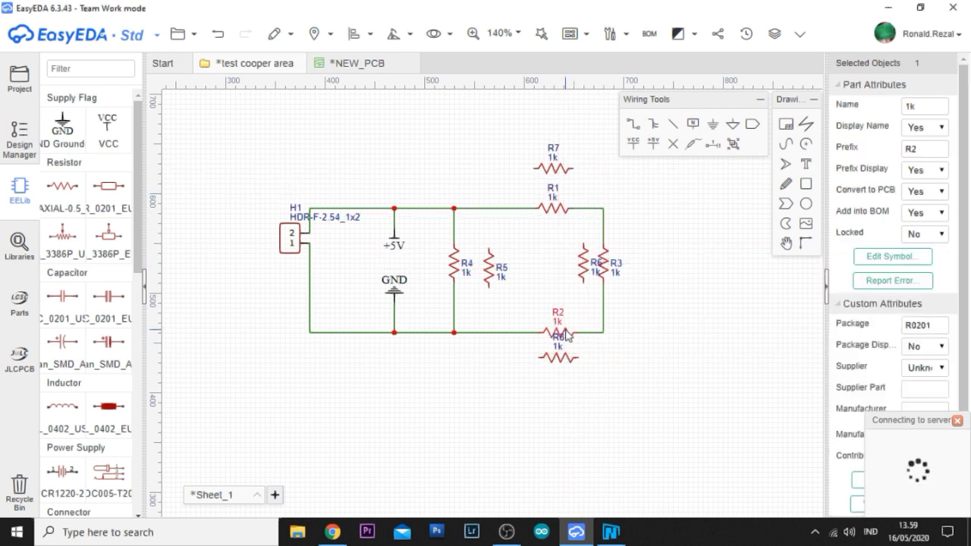
{"action": "key", "text": "Delete"}
{"action": "left_click", "coordinate": [601, 267]}
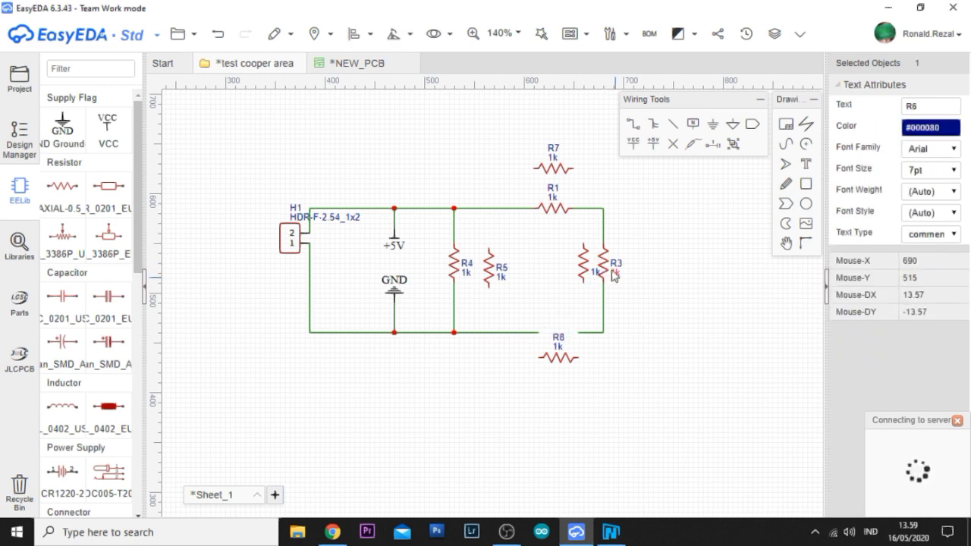
{"action": "left_click", "coordinate": [607, 277]}
{"action": "key", "text": "Delete"}
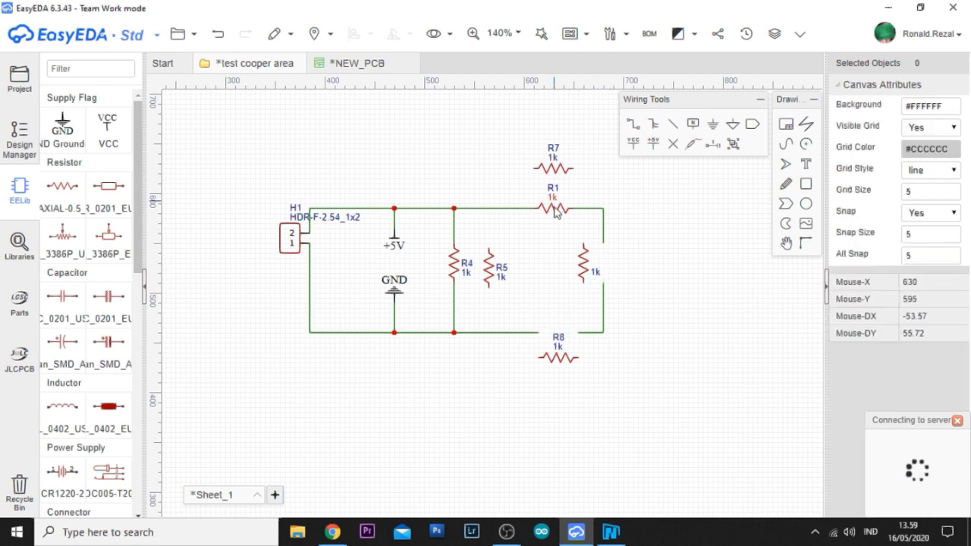
{"action": "left_click", "coordinate": [558, 207]}
{"action": "key", "text": "Delete"}
{"action": "left_click", "coordinate": [459, 264]}
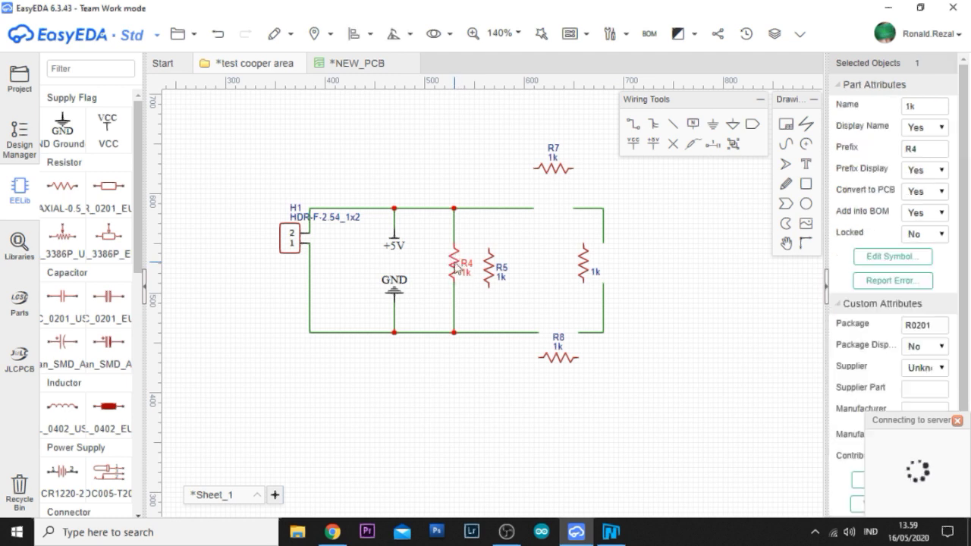
{"action": "key", "text": "Delete"}
Move the four axial resistors R5, R7, R6 and R8 into the wire gaps left by the deleted resistors
{"action": "left_click_drag", "start_coordinate": [495, 274], "coordinate": [455, 265]}
{"action": "left_click_drag", "start_coordinate": [559, 171], "coordinate": [557, 209]}
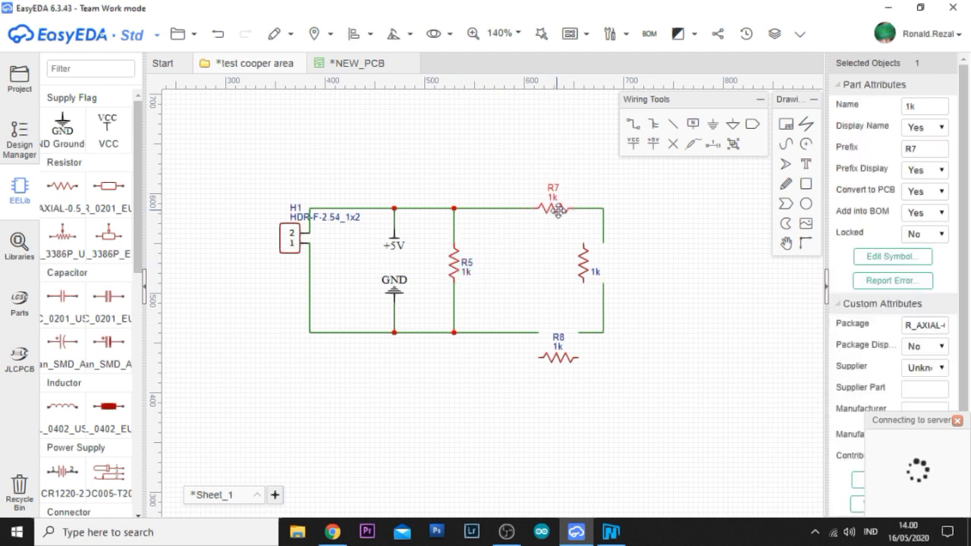
{"action": "left_click_drag", "start_coordinate": [583, 267], "coordinate": [604, 262]}
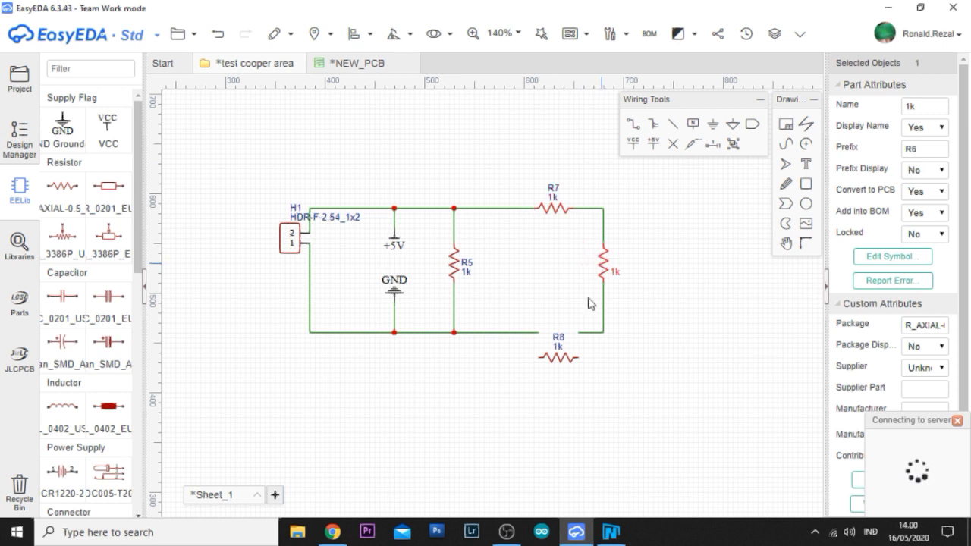
{"action": "left_click_drag", "start_coordinate": [566, 358], "coordinate": [560, 334]}
{"action": "left_click", "coordinate": [639, 394]}
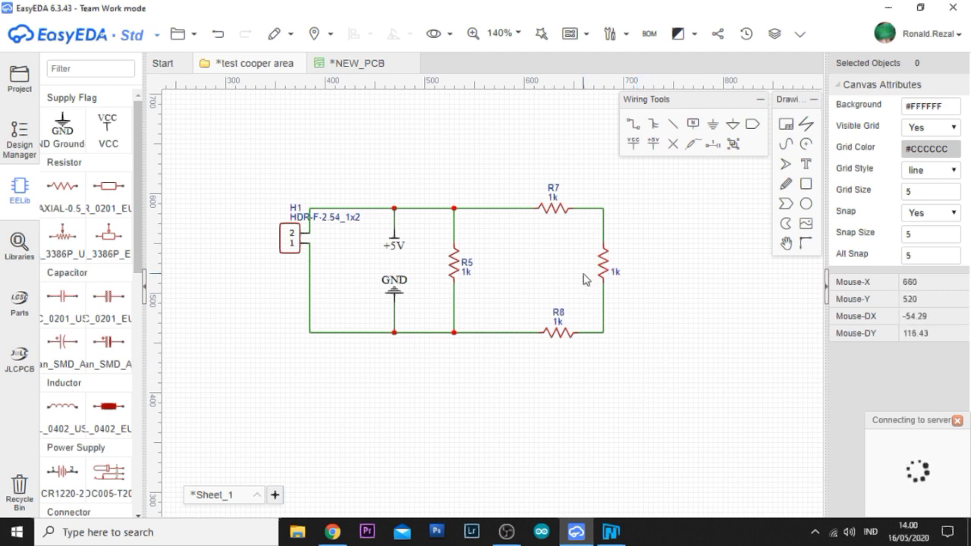
{"action": "left_click", "coordinate": [329, 535]}
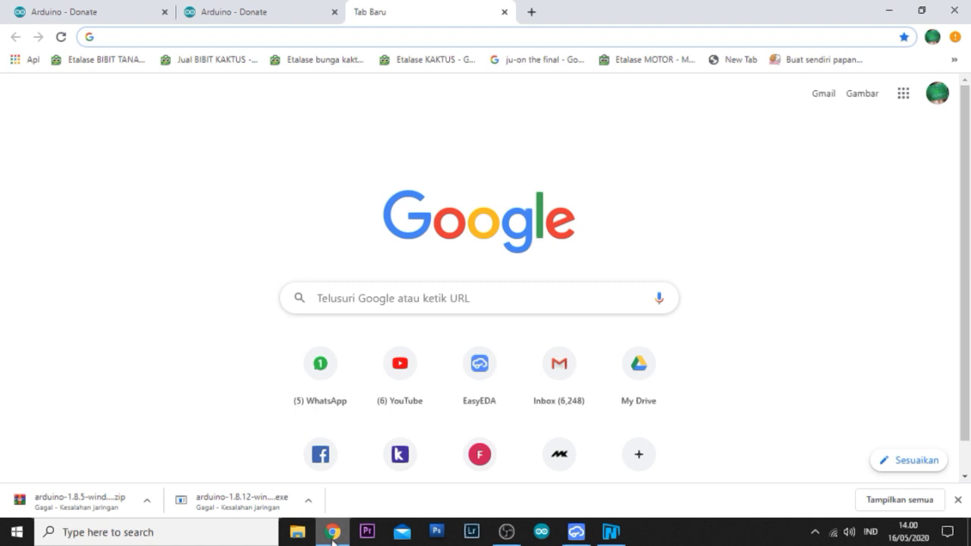
{"action": "left_click", "coordinate": [332, 535]}
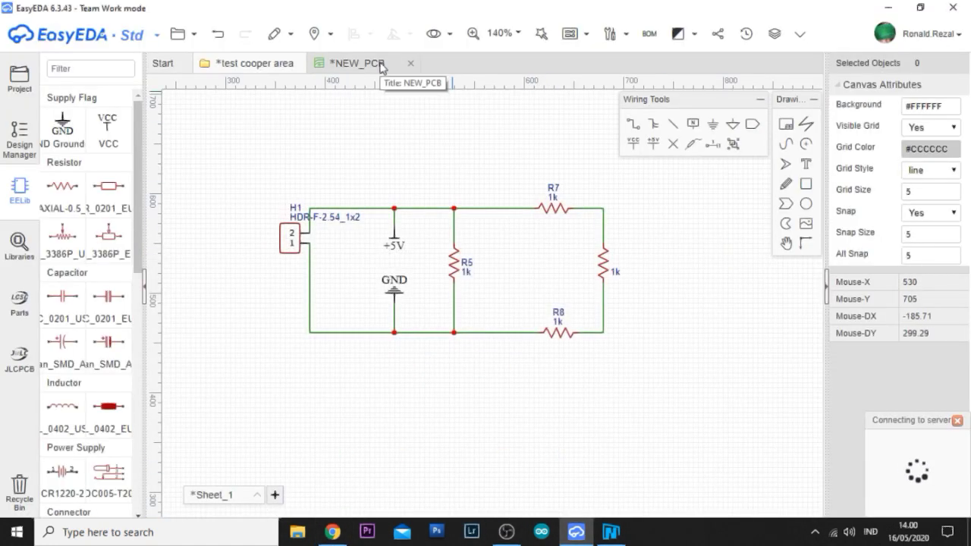
Try to convert the schematic to a PCB and dismiss the resulting notice
{"action": "left_click", "coordinate": [572, 34]}
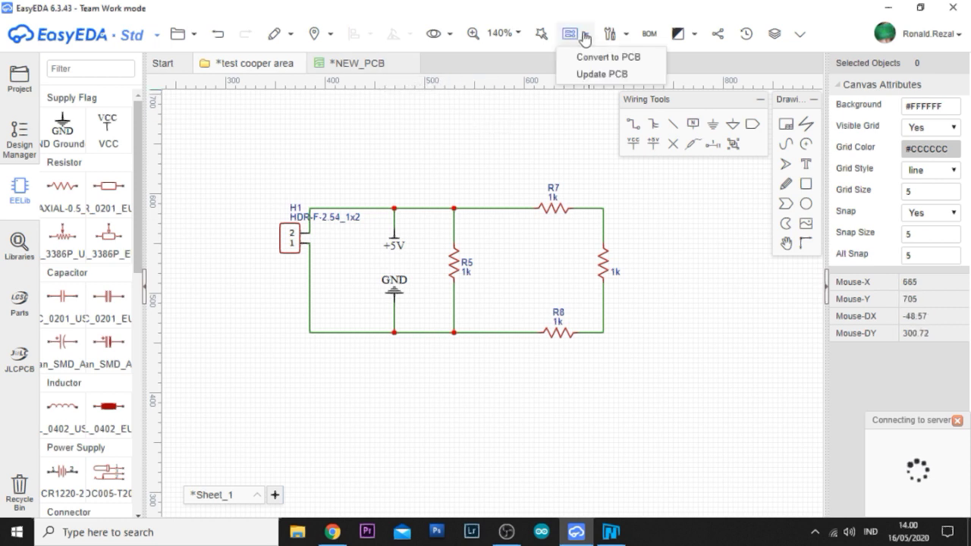
{"action": "left_click", "coordinate": [580, 66]}
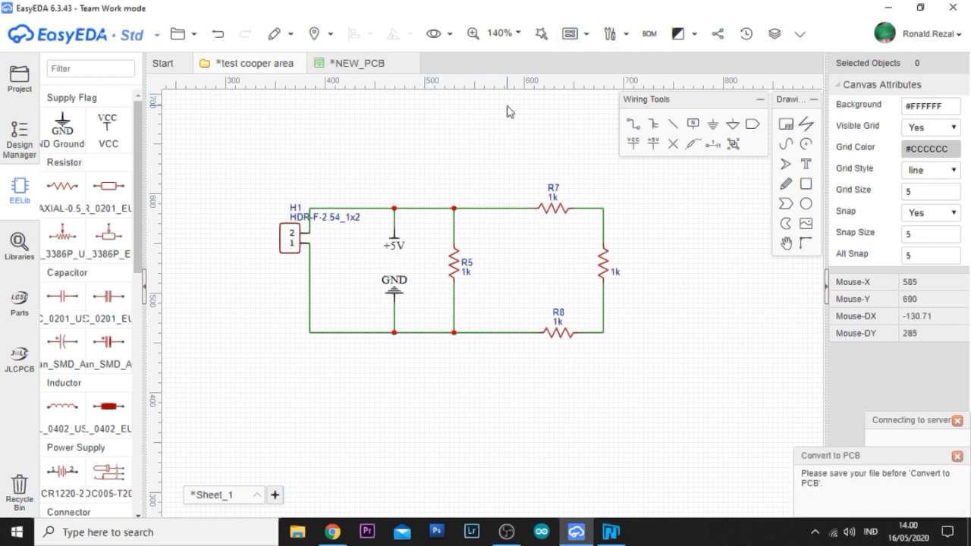
{"action": "left_click", "coordinate": [957, 455]}
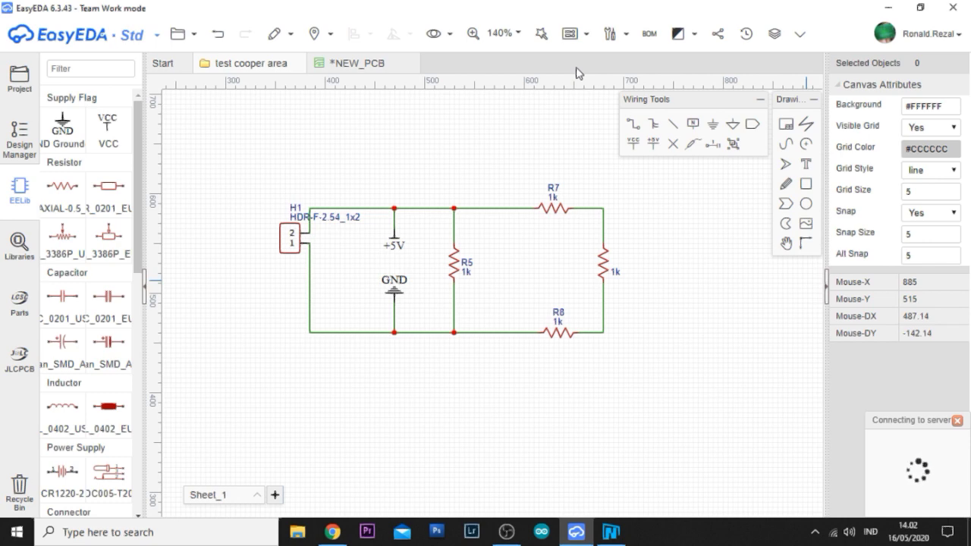
Update the PCB from the saved schematic, agreeing to create a new PCB for the project
{"action": "left_click", "coordinate": [570, 34]}
{"action": "left_click", "coordinate": [595, 75]}
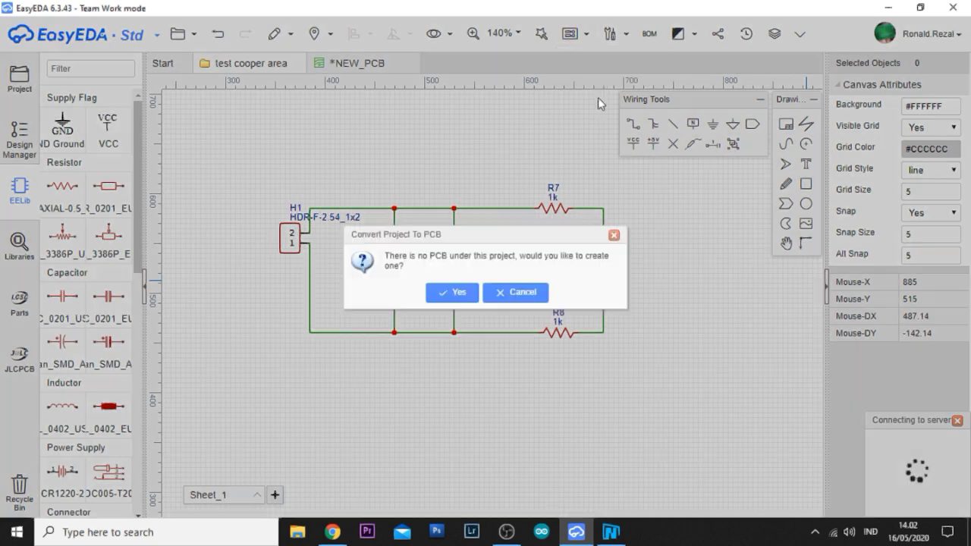
{"action": "left_click", "coordinate": [452, 301]}
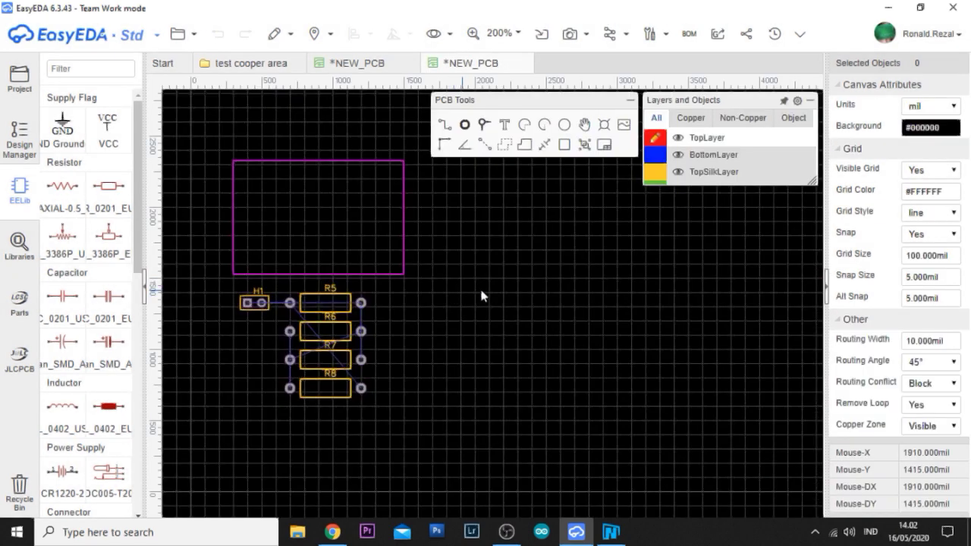
Stack R5 to R8 at the right of the board outline and place H1 at its left, about (410, 1970) mil, rotated to 270°
{"action": "left_click_drag", "start_coordinate": [350, 311], "coordinate": [377, 185]}
{"action": "left_click_drag", "start_coordinate": [348, 339], "coordinate": [377, 213]}
{"action": "left_click_drag", "start_coordinate": [339, 365], "coordinate": [368, 251]}
{"action": "left_click_drag", "start_coordinate": [355, 387], "coordinate": [368, 262]}
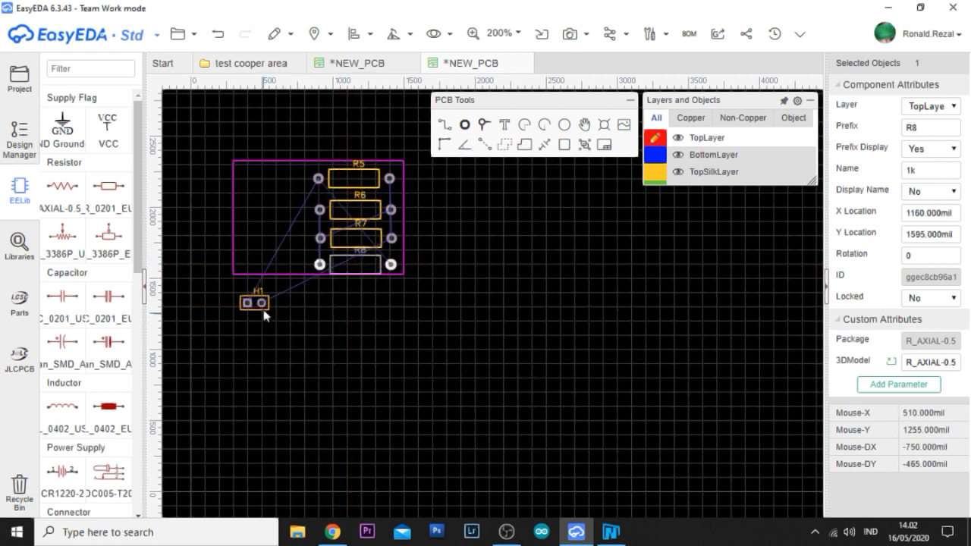
{"action": "left_click_drag", "start_coordinate": [262, 304], "coordinate": [259, 222]}
{"action": "key", "text": "space"}
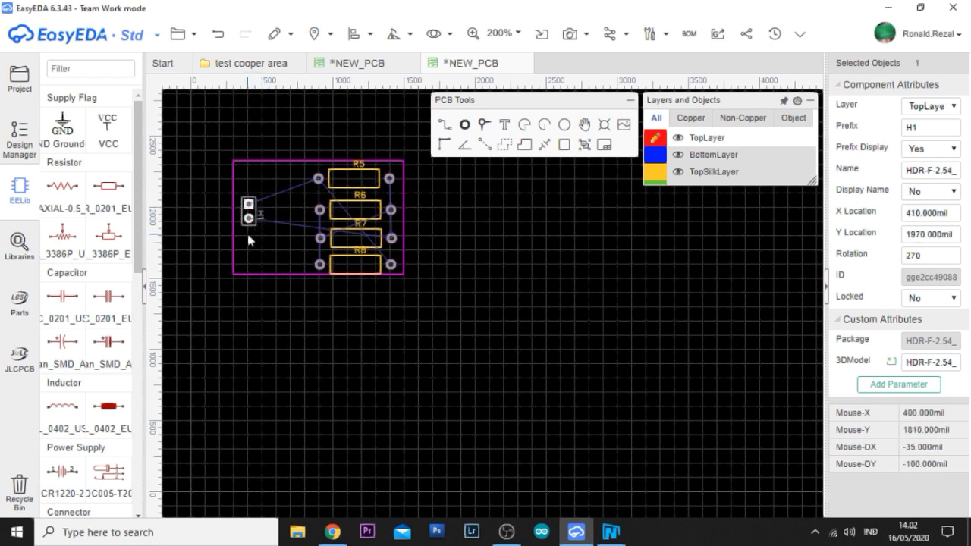
Start the local auto router from the win64.bat shortcut on the desktop and return to EasyEDA
{"action": "left_click", "coordinate": [893, 9]}
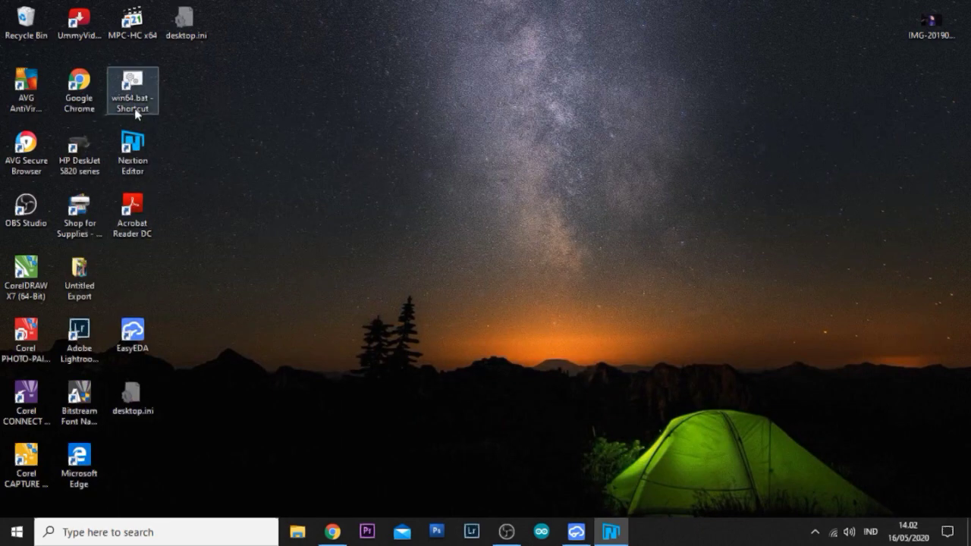
{"action": "double_click", "coordinate": [135, 112]}
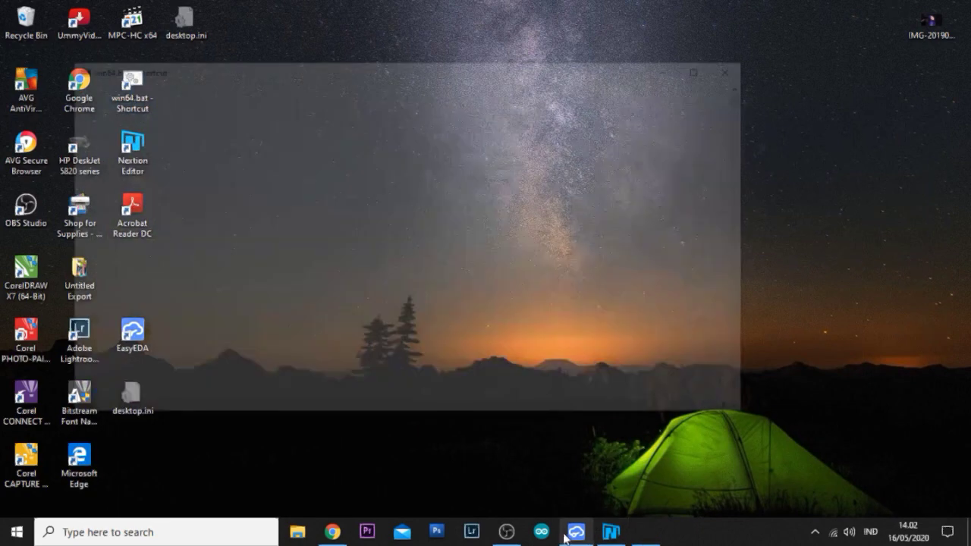
{"action": "left_click", "coordinate": [576, 532]}
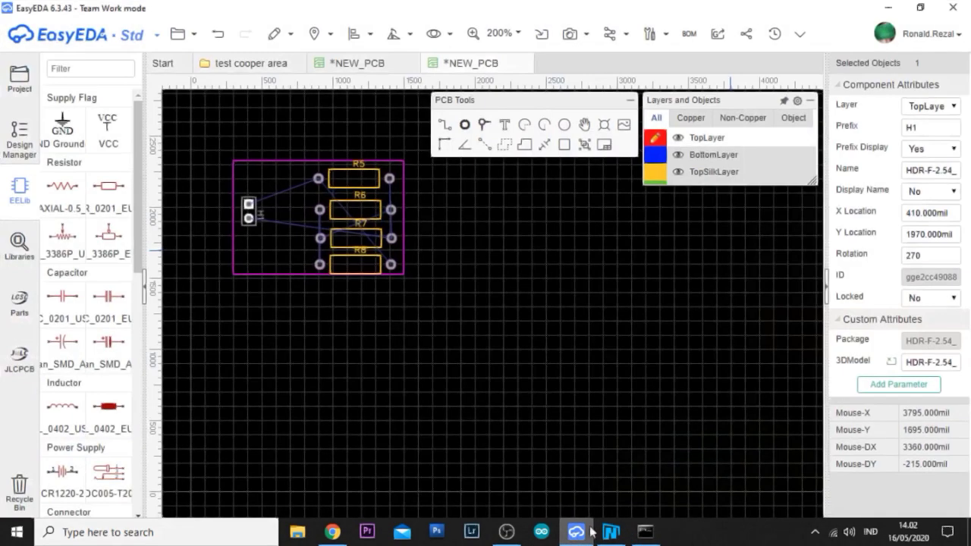
{"action": "left_click", "coordinate": [584, 41]}
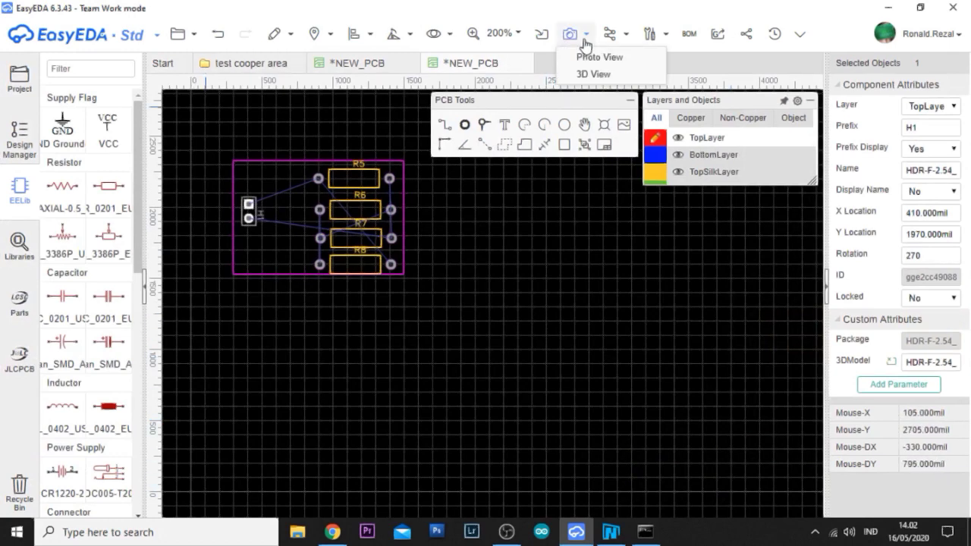
{"action": "left_click", "coordinate": [611, 33]}
{"action": "left_click", "coordinate": [612, 58]}
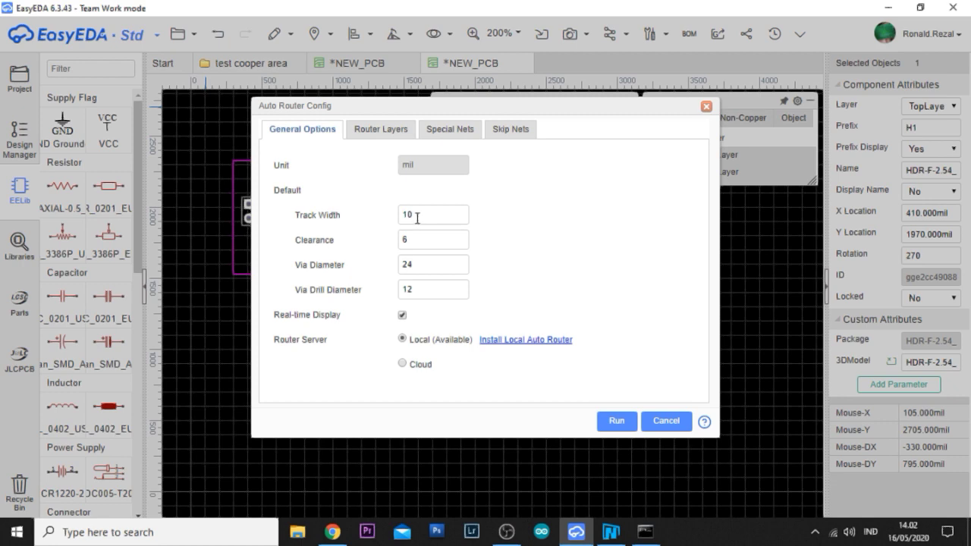
{"action": "left_click", "coordinate": [706, 107]}
Set the PCB canvas units to mm
{"action": "left_click", "coordinate": [532, 322]}
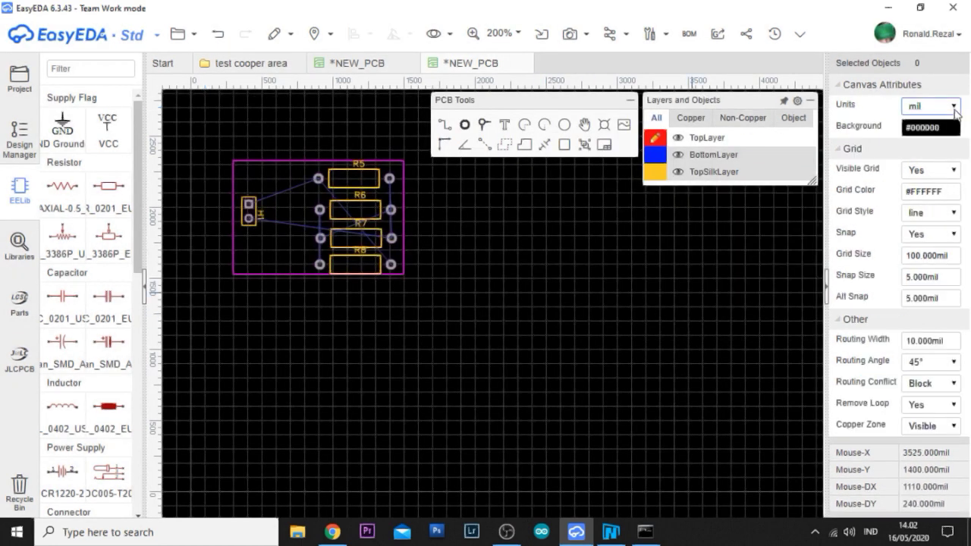
{"action": "left_click", "coordinate": [954, 106]}
{"action": "left_click", "coordinate": [917, 133]}
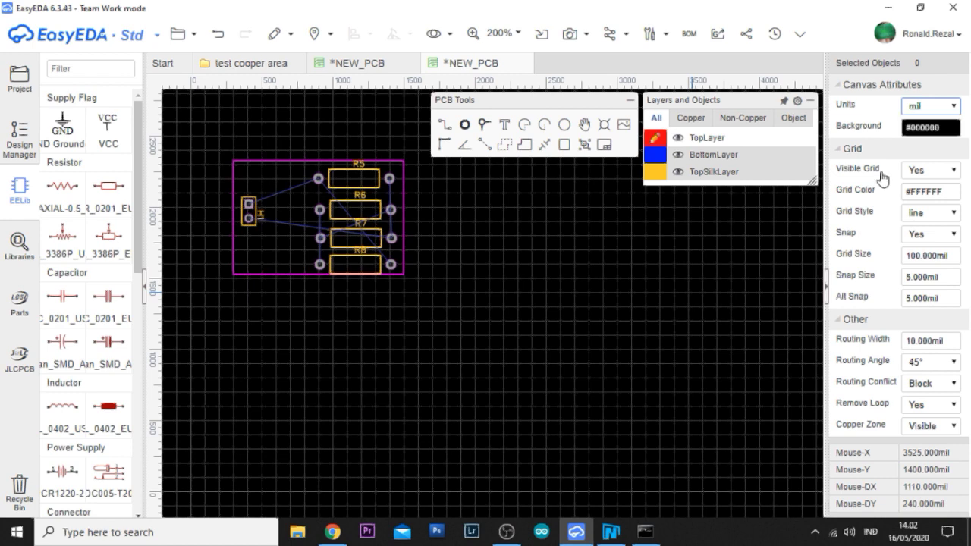
Open the auto router configuration and set the default track width to 1 mm and clearance to 0.3 mm
{"action": "left_click", "coordinate": [616, 34]}
{"action": "left_click", "coordinate": [622, 55]}
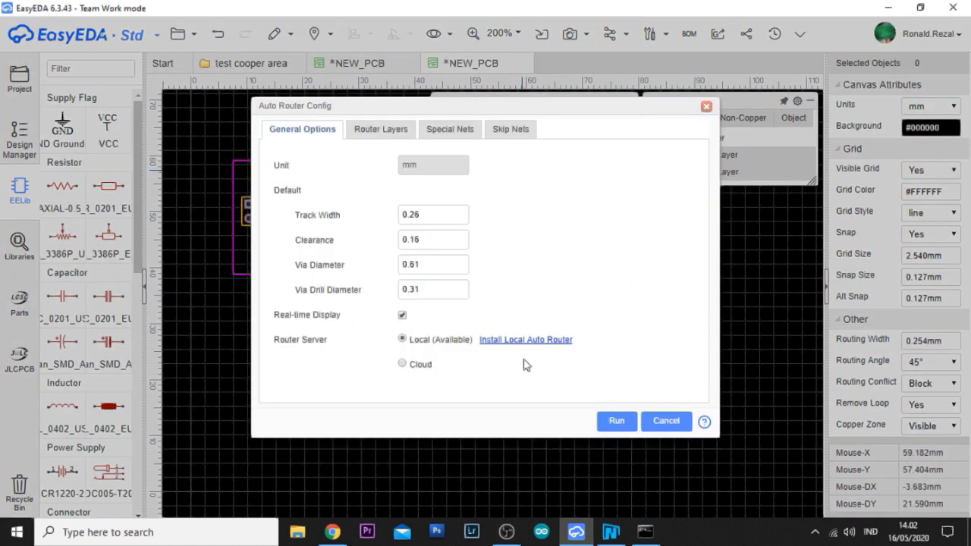
{"action": "double_click", "coordinate": [433, 217]}
{"action": "double_click", "coordinate": [431, 241]}
{"action": "key", "text": "BackSpace"}
Check the auto router's layer and special net options, and auto-route the board with the local router
{"action": "left_click", "coordinate": [385, 134]}
{"action": "left_click", "coordinate": [448, 131]}
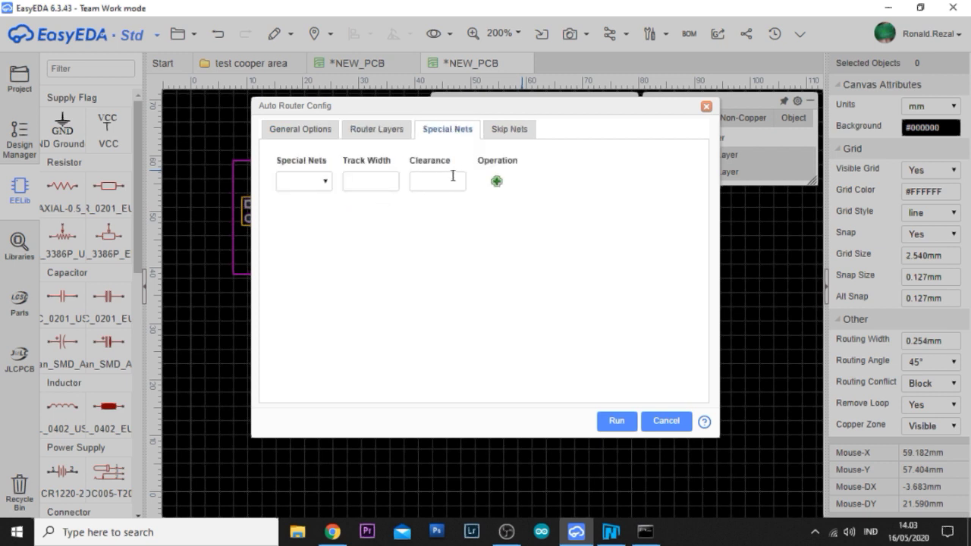
{"action": "left_click", "coordinate": [326, 187]}
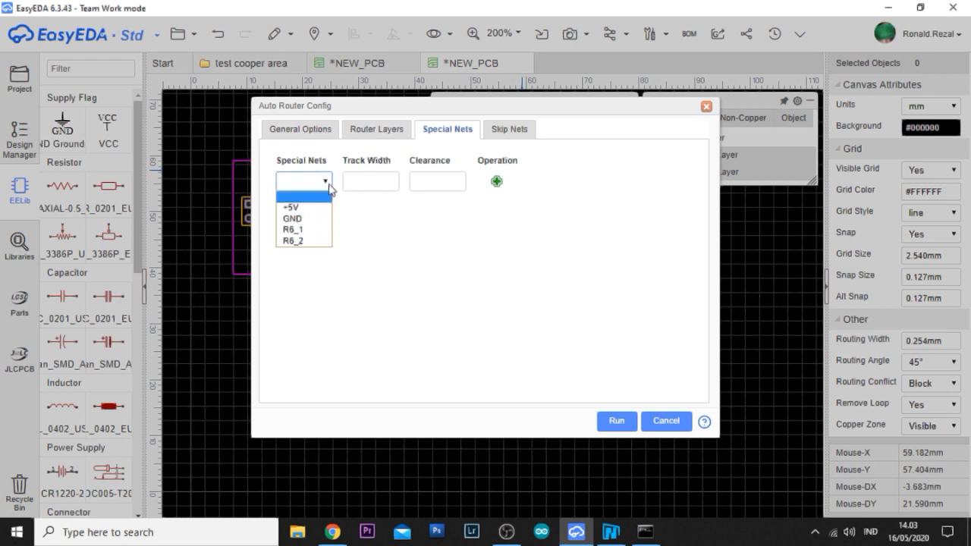
{"action": "left_click", "coordinate": [326, 182]}
{"action": "left_click", "coordinate": [324, 135]}
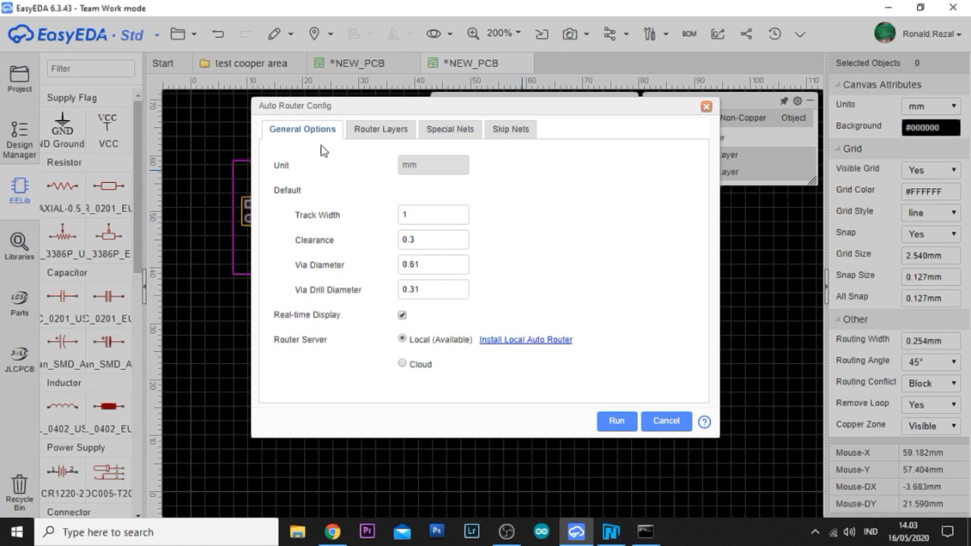
{"action": "left_click", "coordinate": [614, 422]}
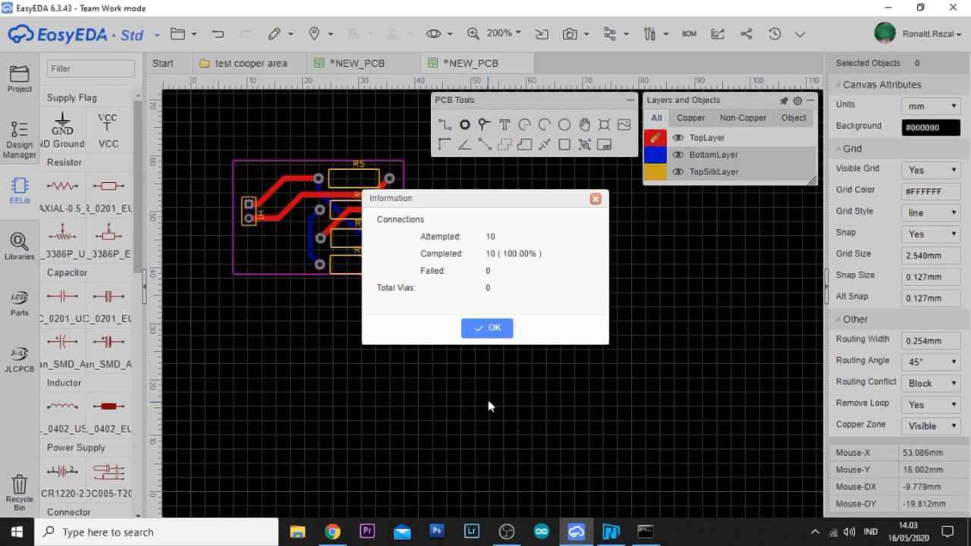
{"action": "left_click", "coordinate": [487, 327]}
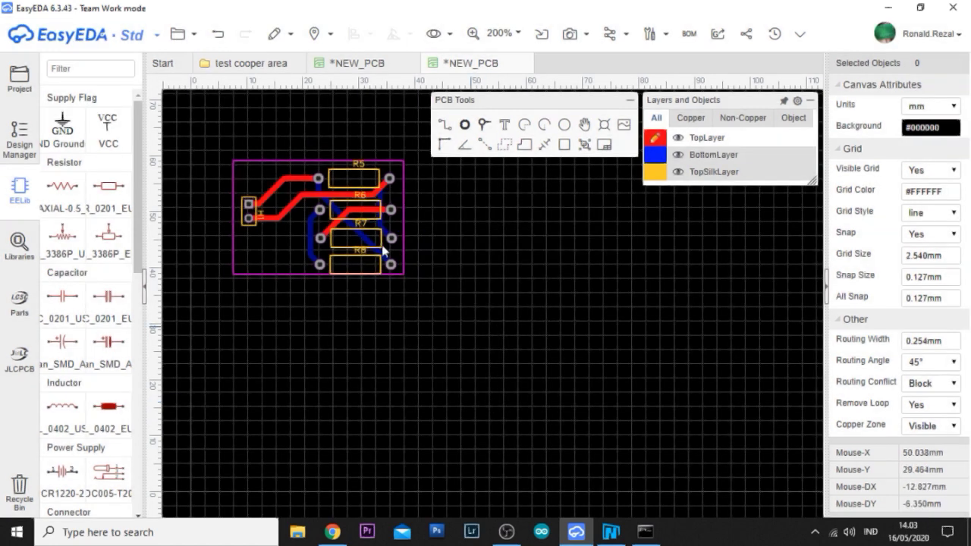
Draw a top-layer copper area assigned to the GND net, with its outline just outside the board outline
{"action": "scroll", "coordinate": [319, 215], "scroll_direction": "up", "scroll_amount": 2}
{"action": "right_click_drag", "start_coordinate": [543, 285], "coordinate": [537, 346]}
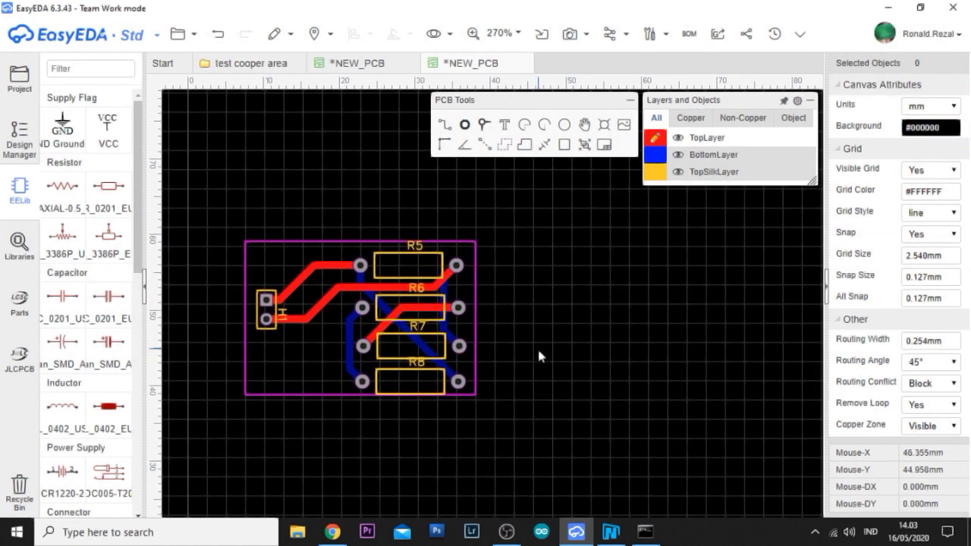
{"action": "scroll", "coordinate": [331, 327], "scroll_direction": "up", "scroll_amount": 2}
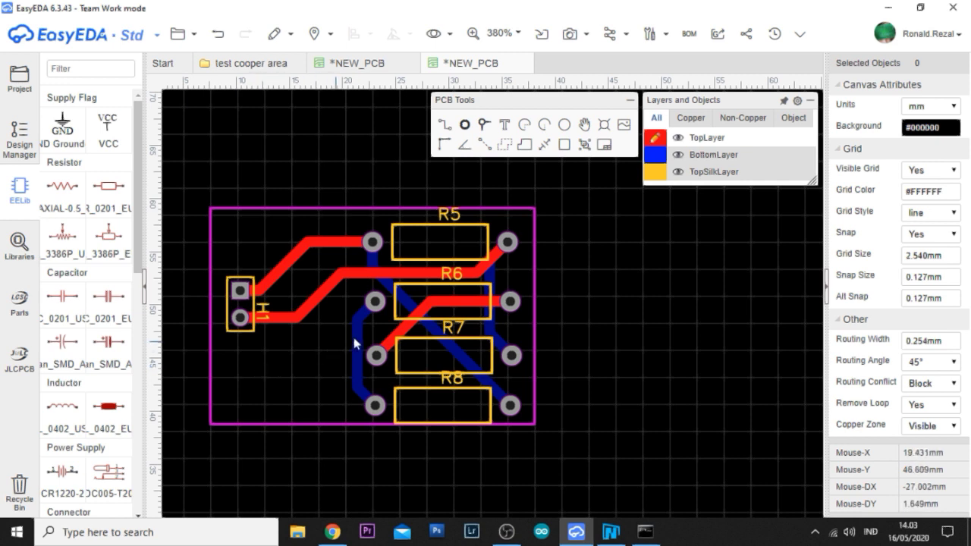
{"action": "left_click", "coordinate": [507, 149]}
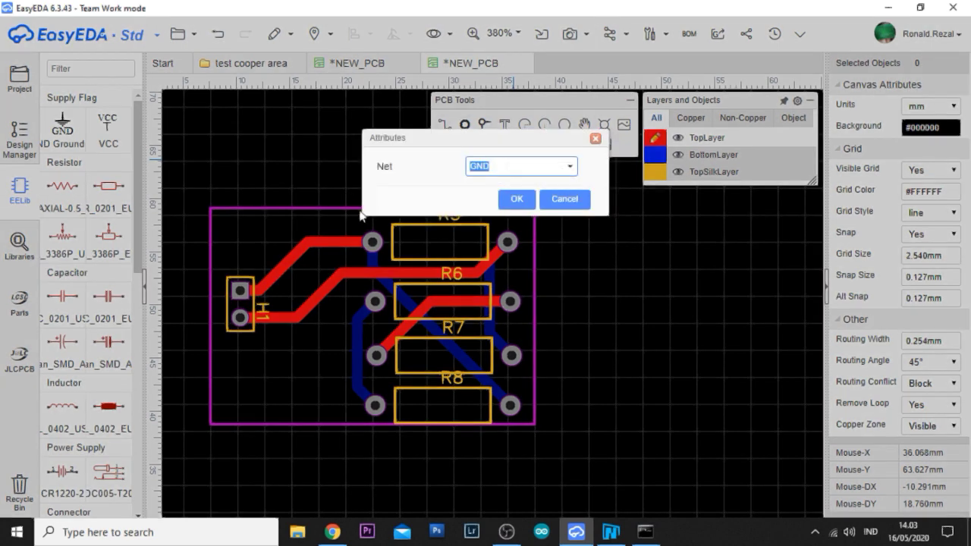
{"action": "left_click", "coordinate": [570, 168]}
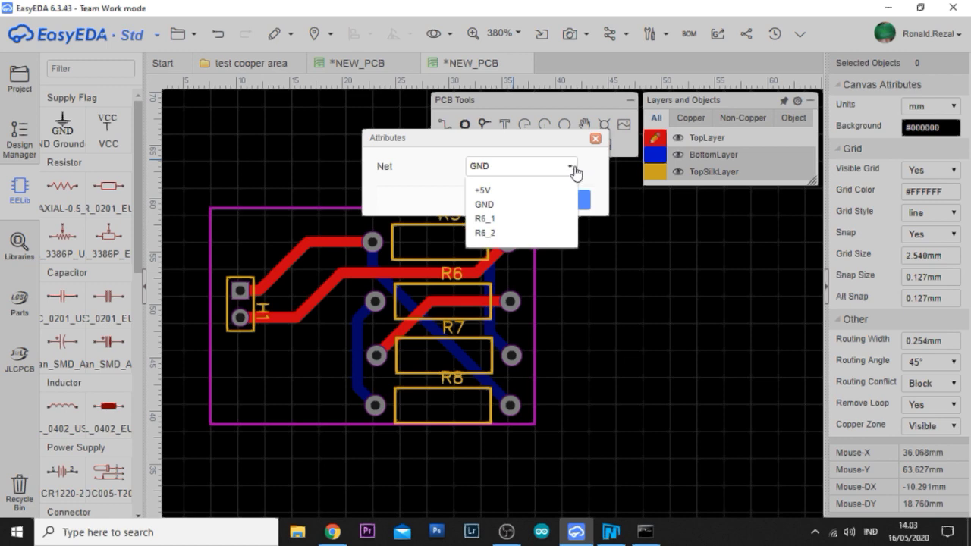
{"action": "left_click", "coordinate": [568, 205]}
{"action": "left_click", "coordinate": [517, 200]}
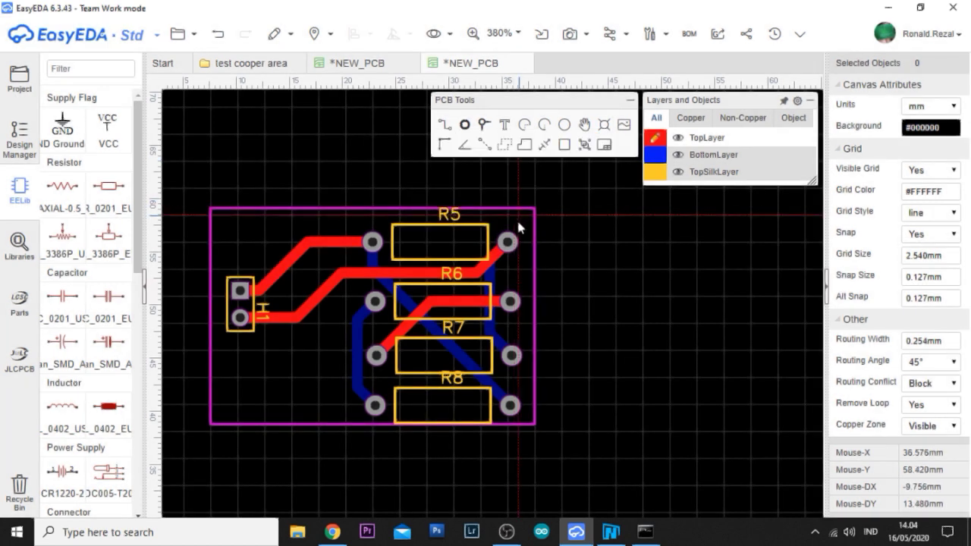
{"action": "left_click", "coordinate": [198, 196]}
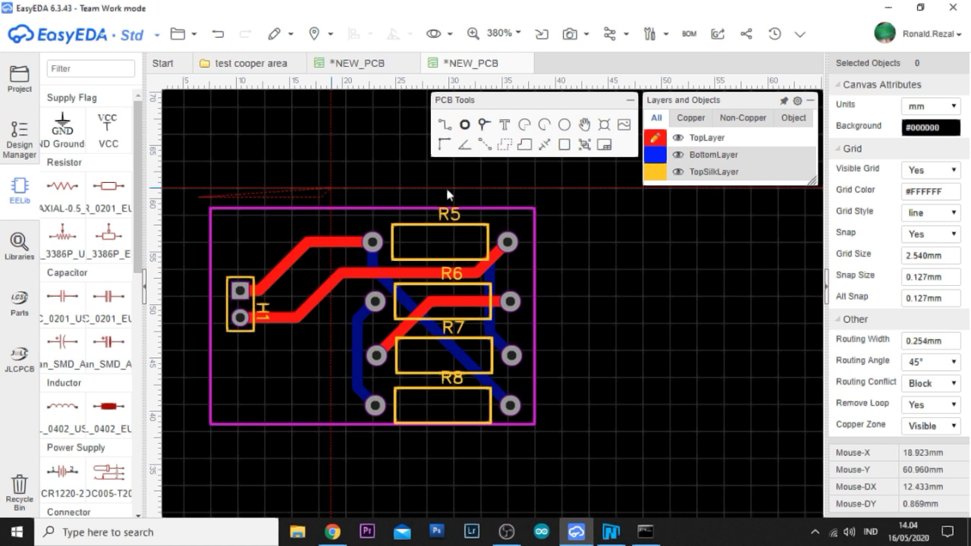
{"action": "left_click", "coordinate": [561, 199]}
{"action": "left_click", "coordinate": [543, 444]}
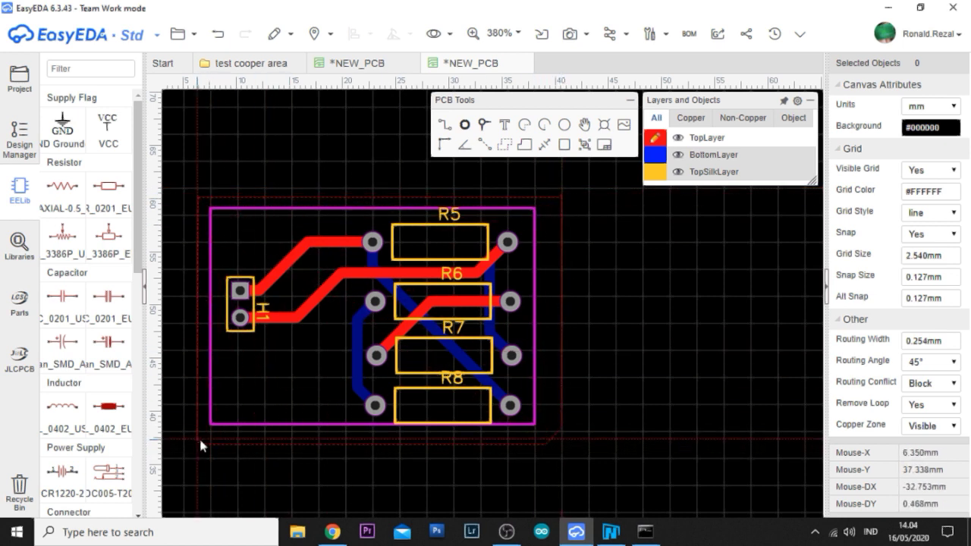
{"action": "left_click", "coordinate": [198, 441]}
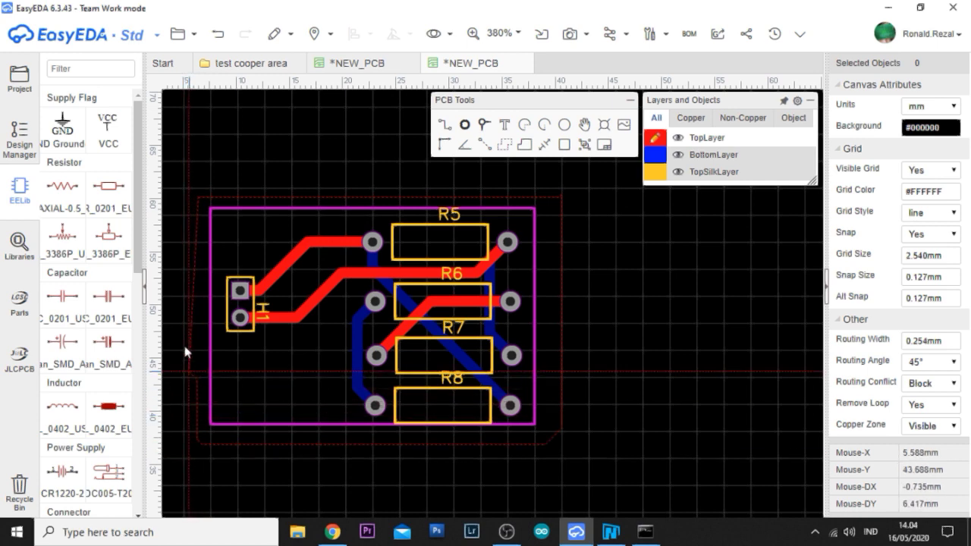
{"action": "double_click", "coordinate": [188, 263]}
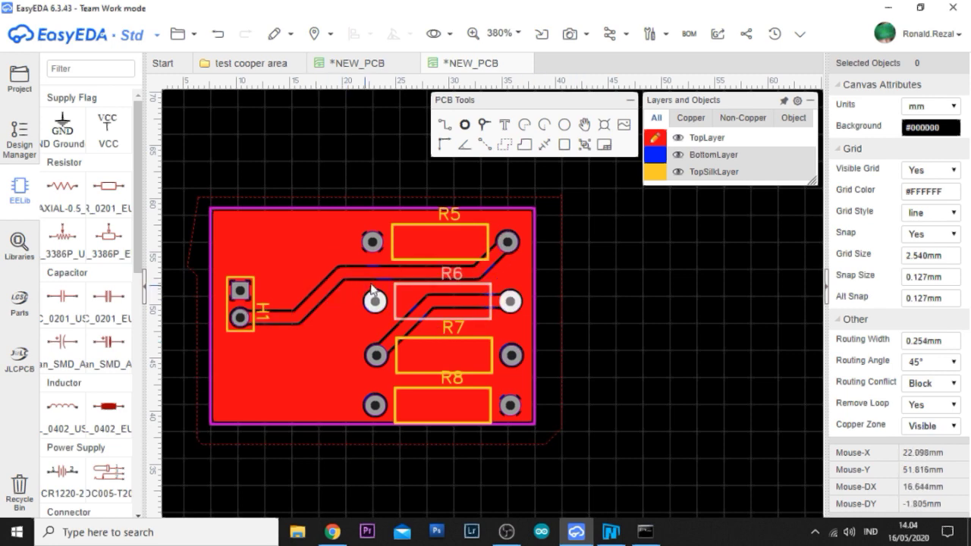
Select the GND copper area and set both its clearance and its copper-to-board-outline distance to 0.8 mm
{"action": "scroll", "coordinate": [370, 288], "scroll_direction": "up", "scroll_amount": 5}
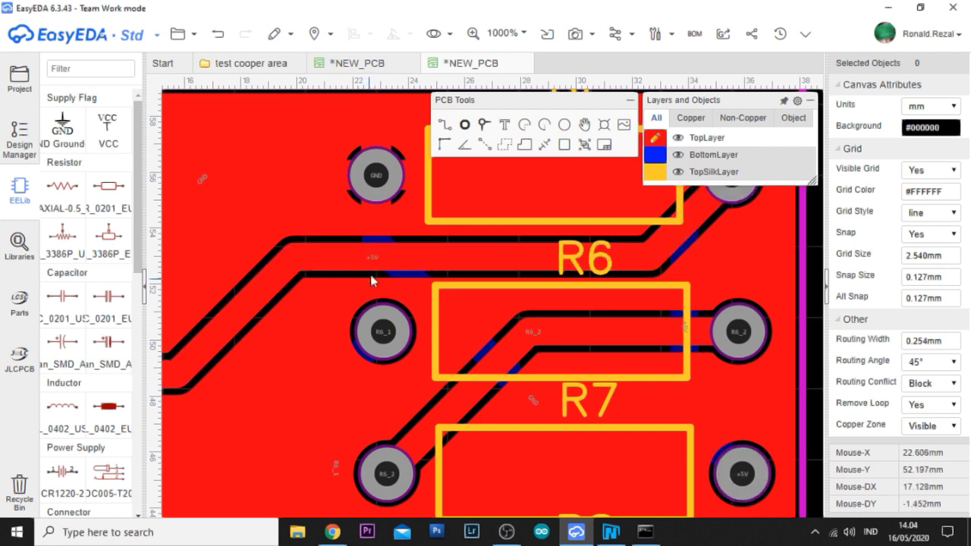
{"action": "scroll", "coordinate": [374, 279], "scroll_direction": "down", "scroll_amount": 3}
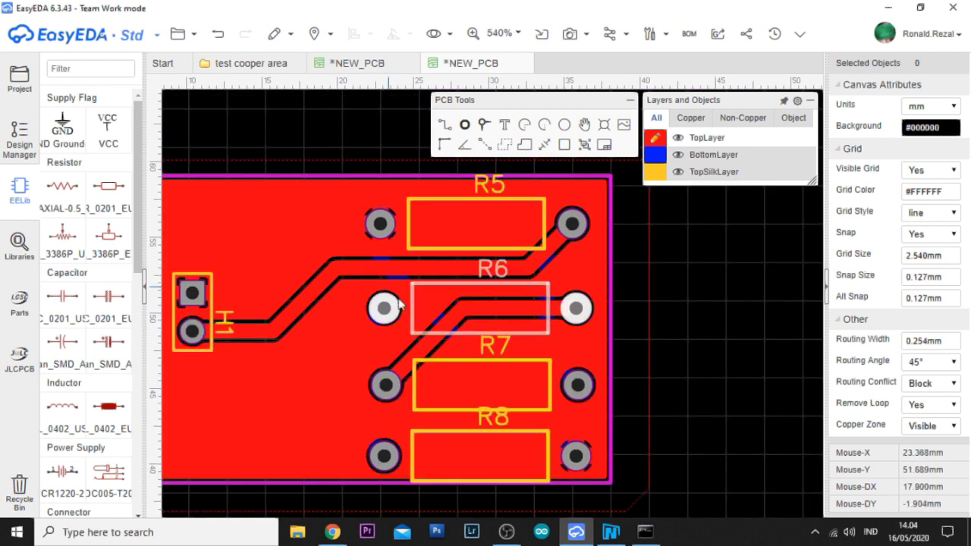
{"action": "left_click", "coordinate": [649, 222]}
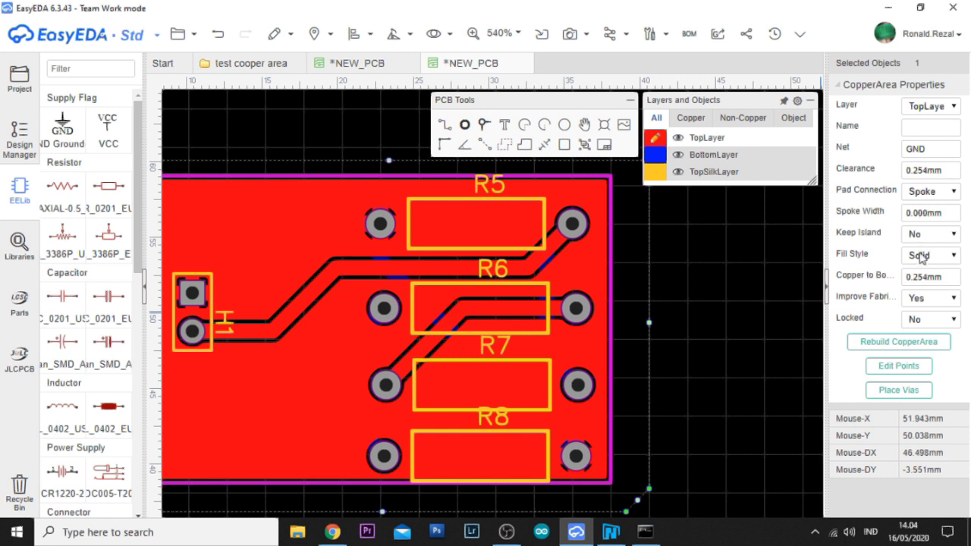
{"action": "left_click", "coordinate": [926, 171]}
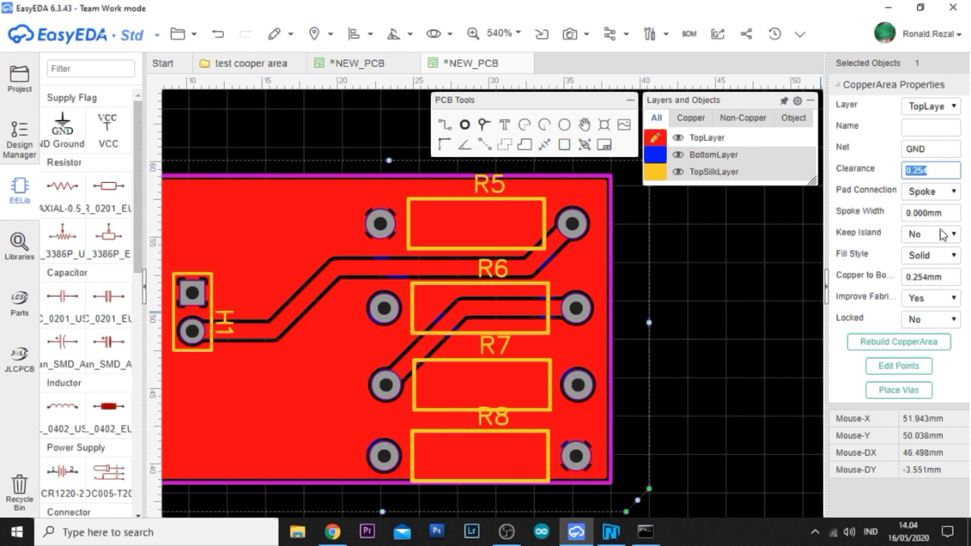
{"action": "key", "text": "BackSpace"}
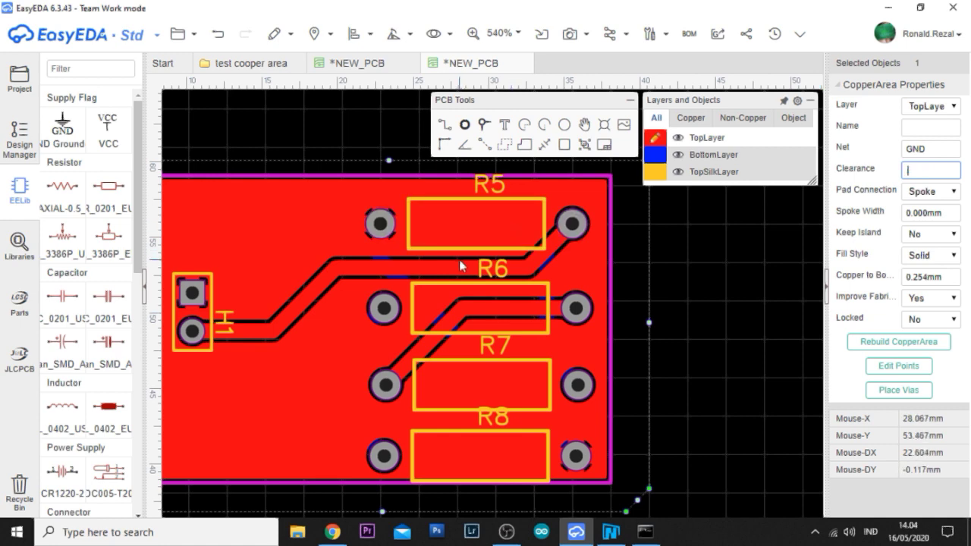
{"action": "type", "text": "8"}
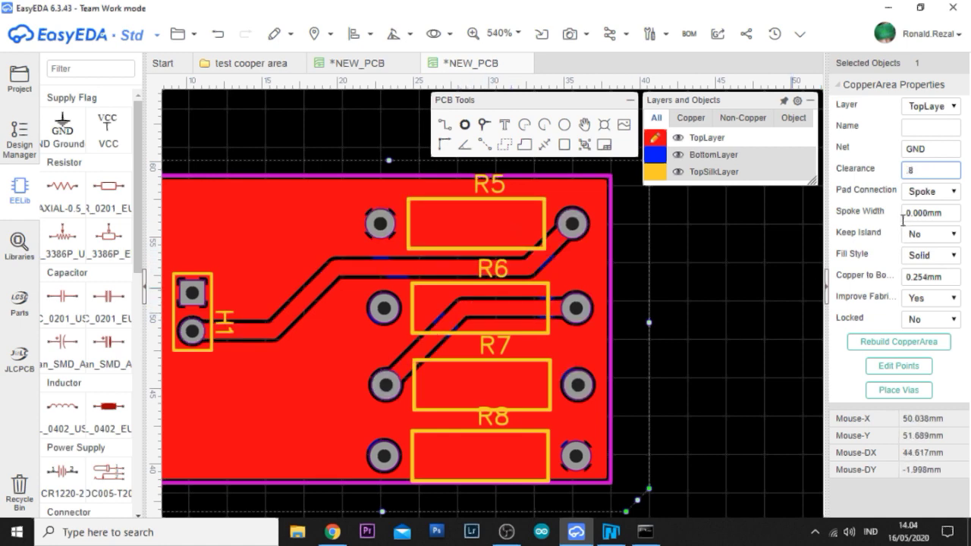
{"action": "key", "text": "Return"}
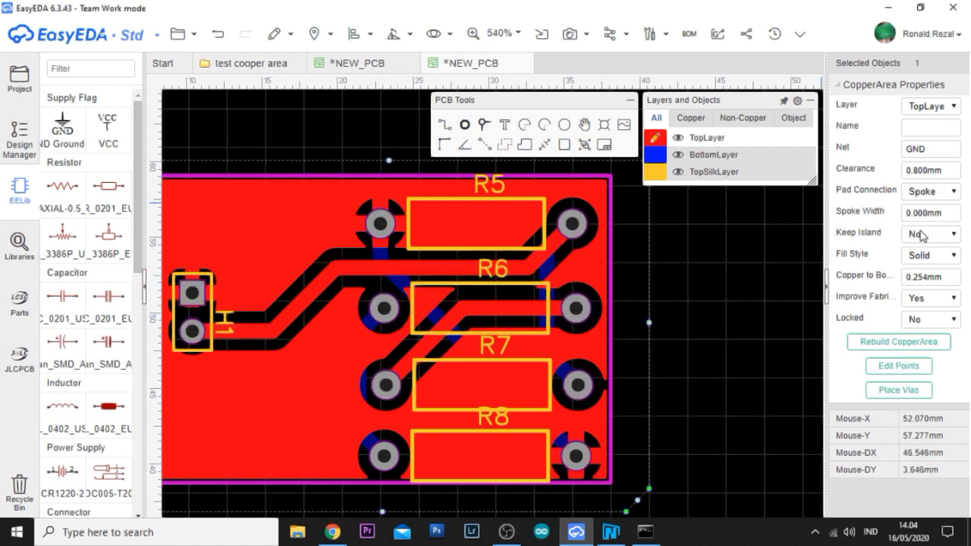
{"action": "left_click", "coordinate": [925, 282]}
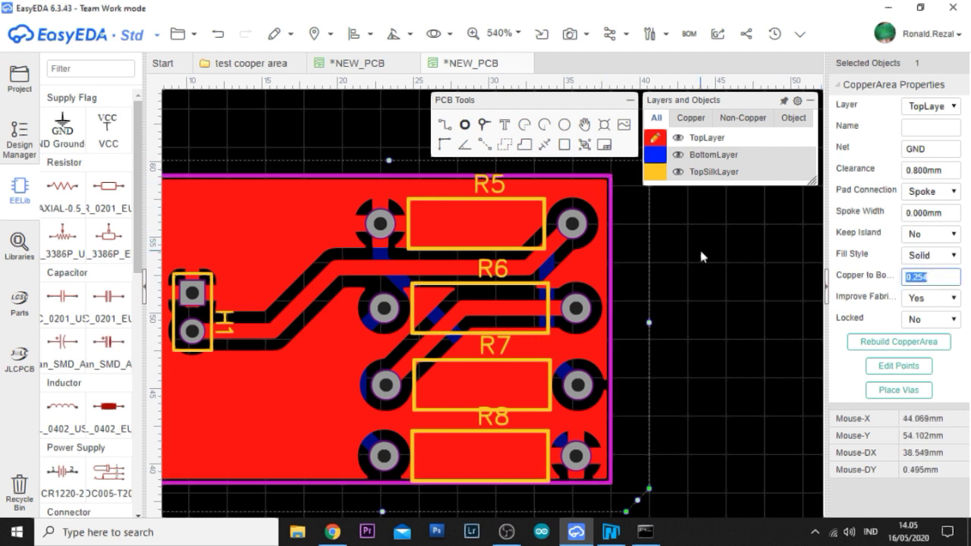
{"action": "key", "text": "BackSpace"}
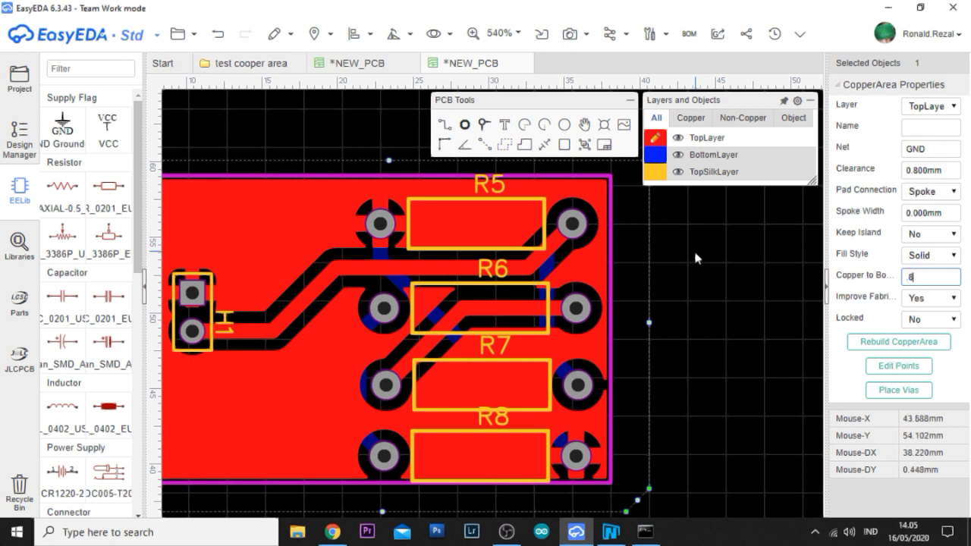
{"action": "type", "text": "0.8"}
{"action": "key", "text": "Return"}
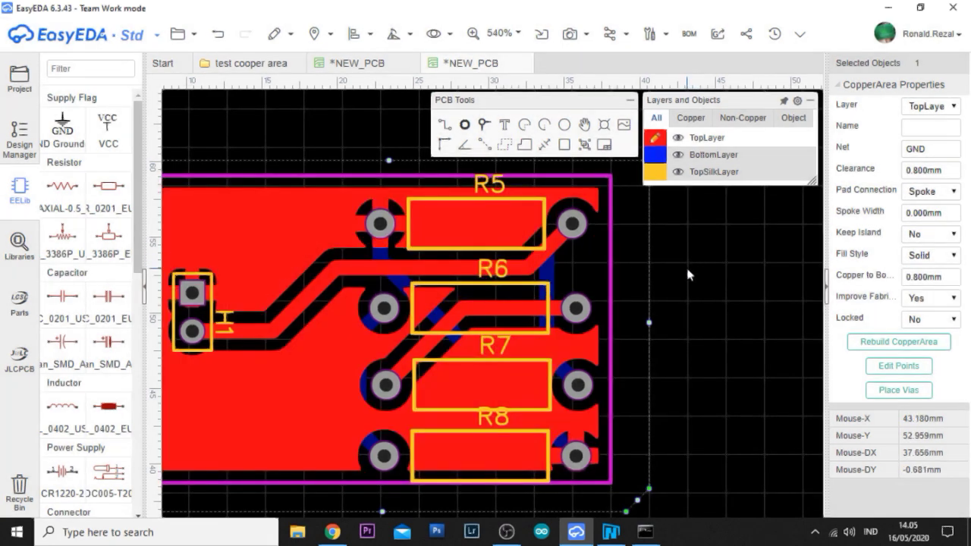
Set the copper area's clearance to 0.3 mm
{"action": "left_click", "coordinate": [940, 175]}
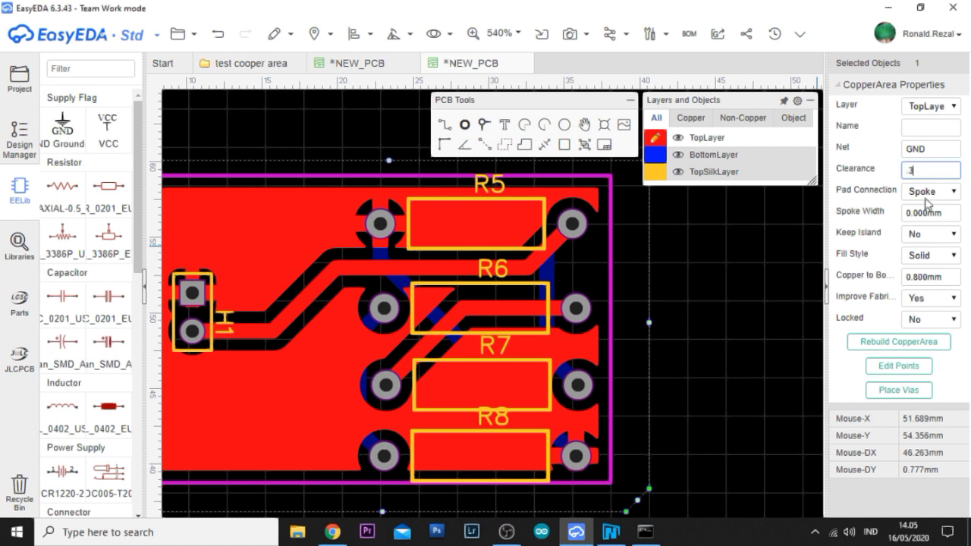
{"action": "type", "text": ".3"}
{"action": "key", "text": "Return"}
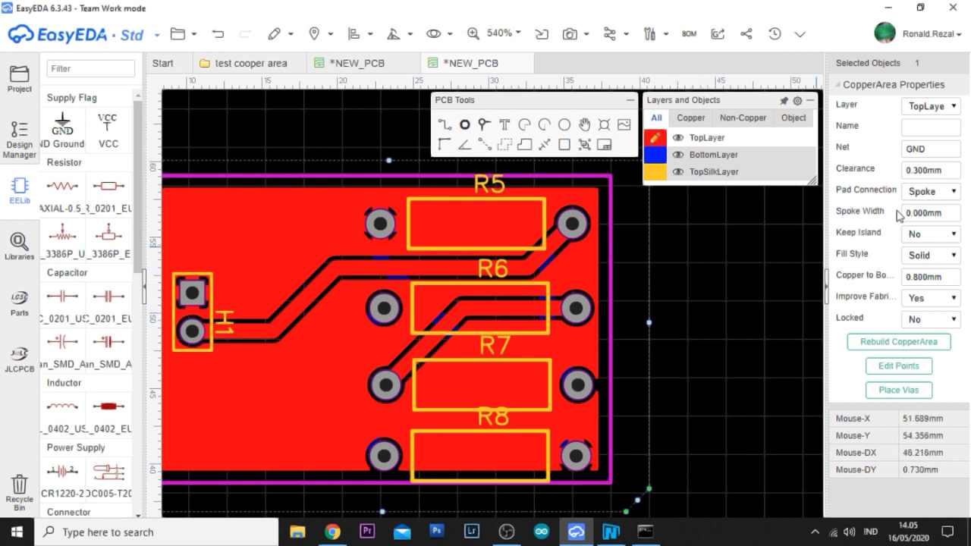
Try the Direct pad connection on the copper area and set it back to Spoke
{"action": "left_click", "coordinate": [937, 199]}
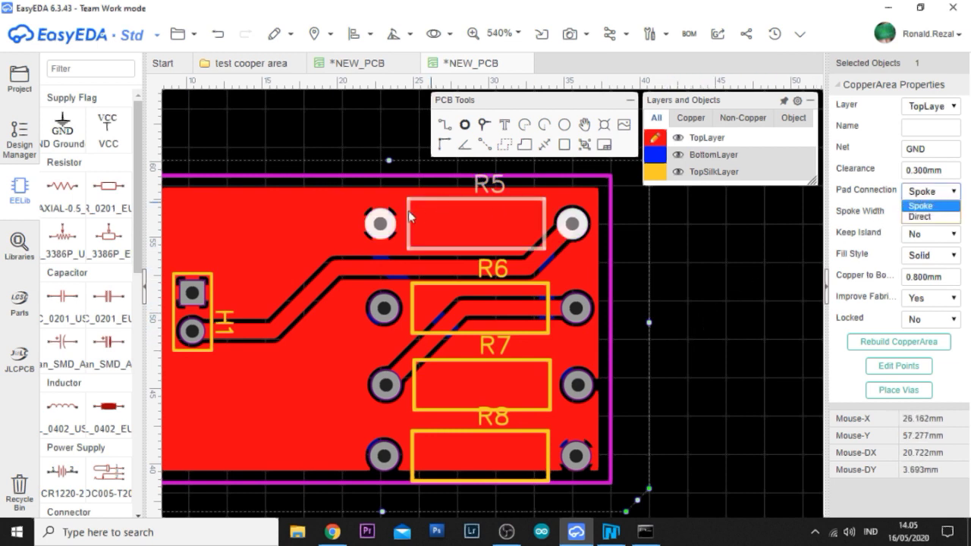
{"action": "left_click", "coordinate": [939, 218]}
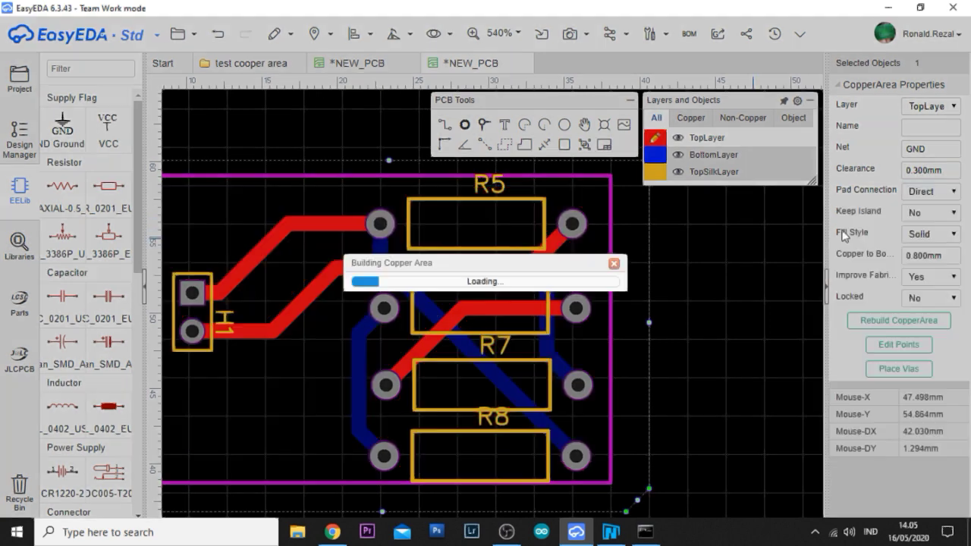
{"action": "left_click", "coordinate": [944, 196]}
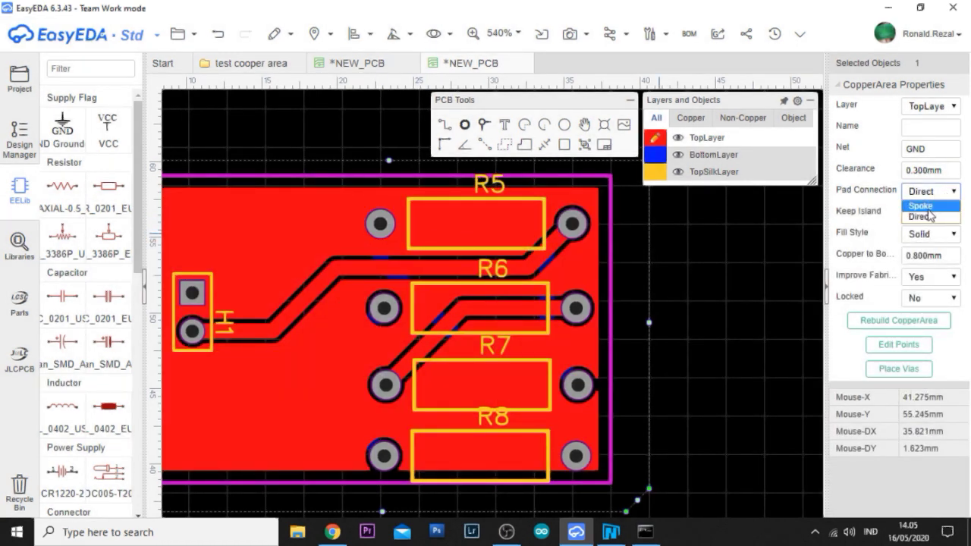
{"action": "left_click", "coordinate": [921, 207]}
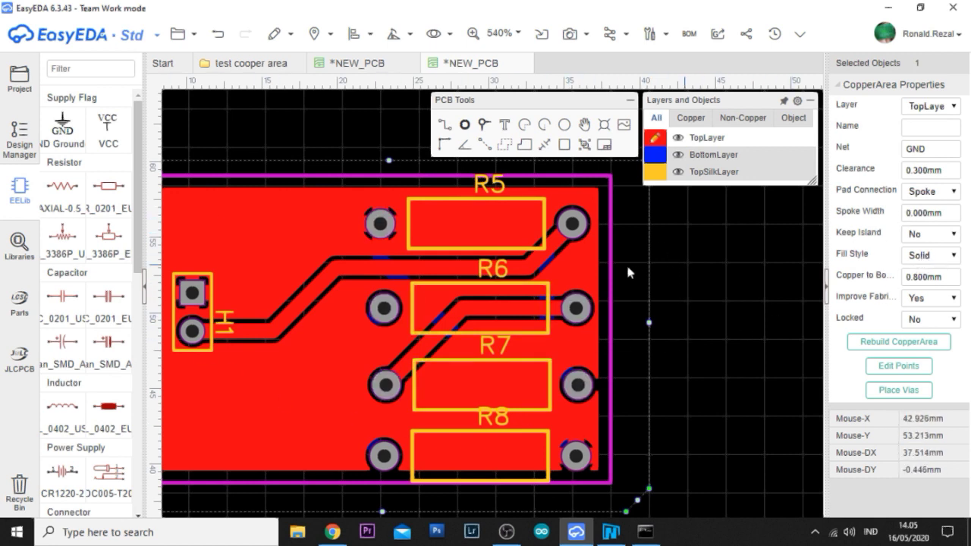
Try the Grid fill style on the copper area and return it to Solid
{"action": "left_click", "coordinate": [944, 258]}
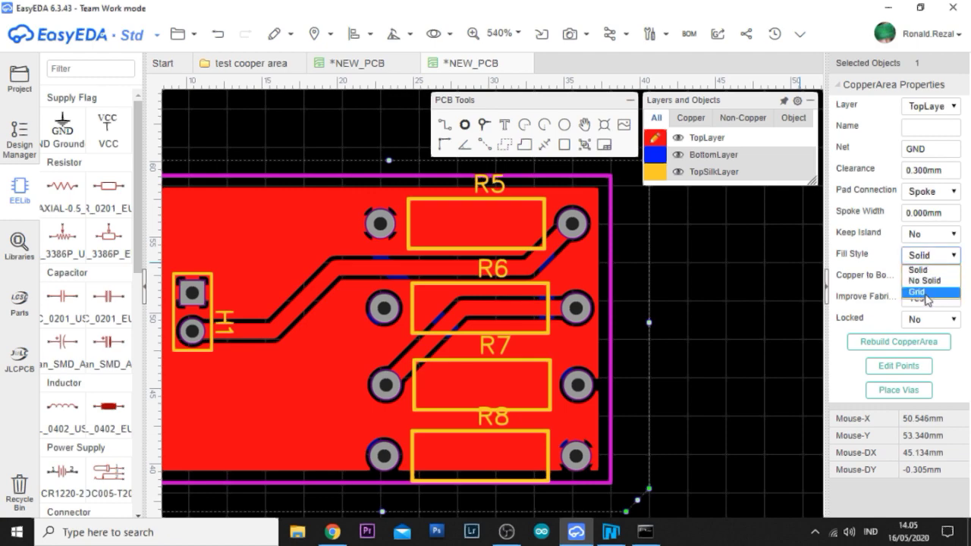
{"action": "left_click", "coordinate": [919, 296]}
{"action": "left_click", "coordinate": [930, 255]}
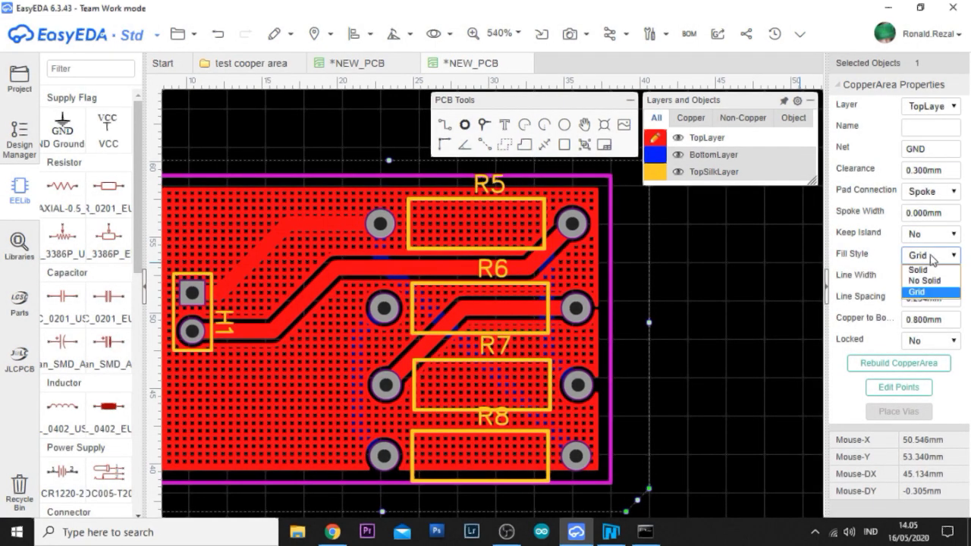
{"action": "left_click", "coordinate": [919, 265]}
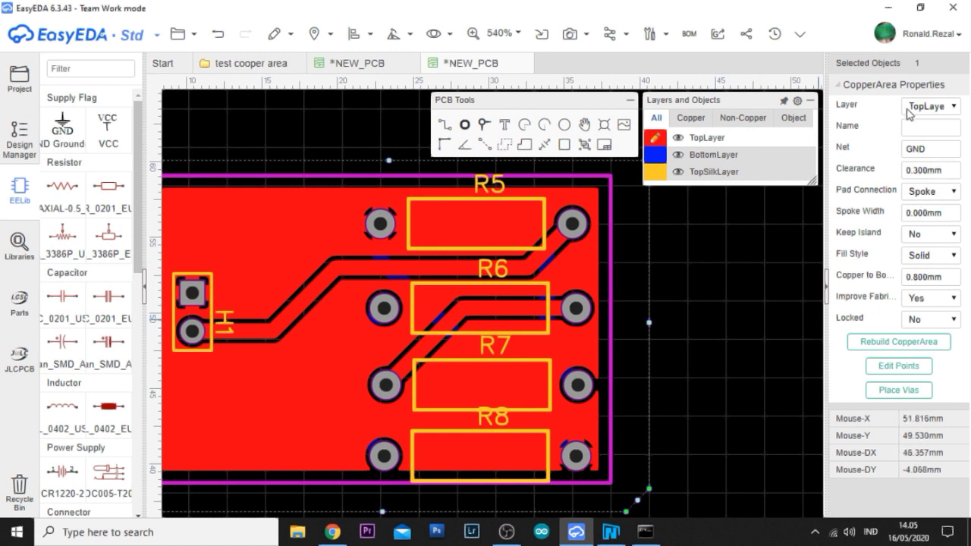
Move the GND copper area from the top layer to BottomLayer
{"action": "left_click", "coordinate": [949, 108]}
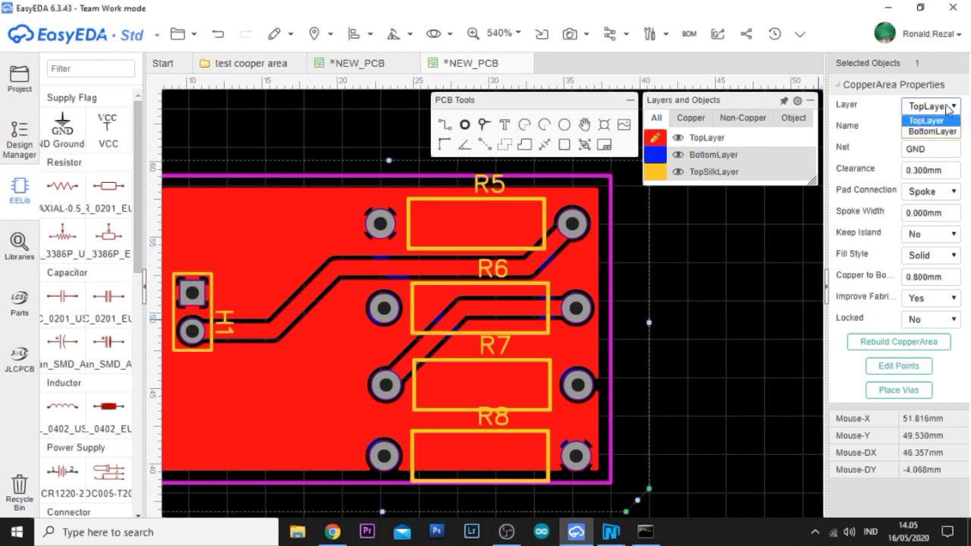
{"action": "left_click", "coordinate": [937, 131]}
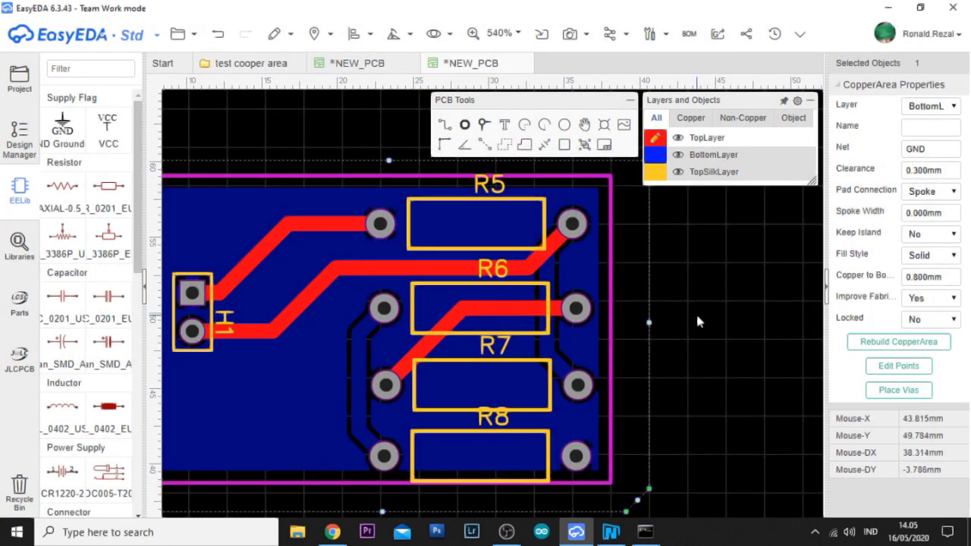
{"action": "scroll", "coordinate": [696, 312], "scroll_direction": "down", "scroll_amount": 2}
{"action": "scroll", "coordinate": [695, 317], "scroll_direction": "up", "scroll_amount": 1}
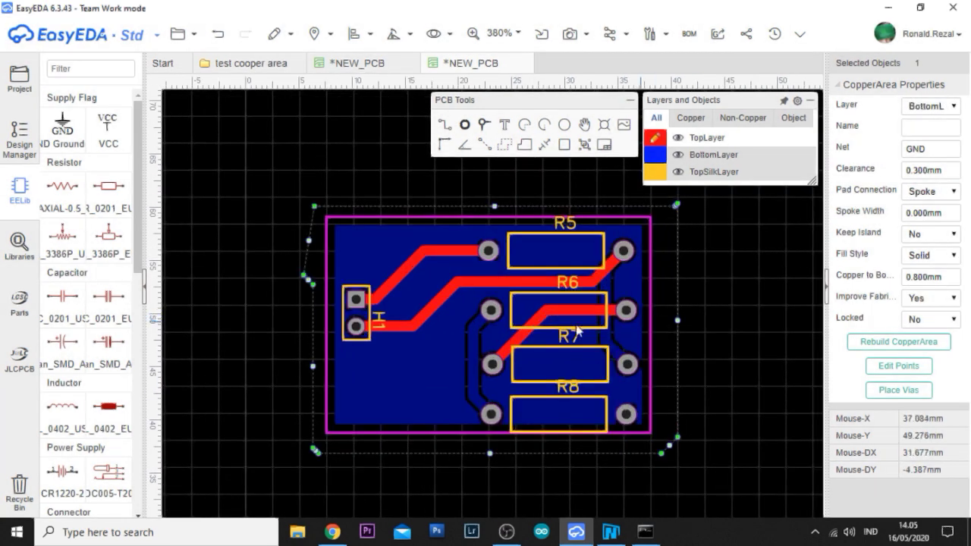
Place a copy of the GND copper area around the board outline and assign it to TopLayer
{"action": "left_click", "coordinate": [698, 277]}
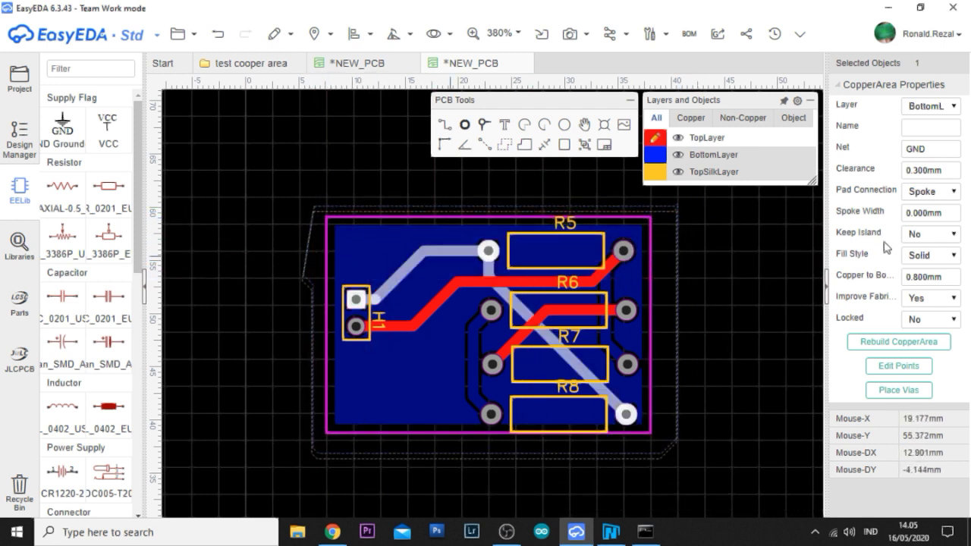
{"action": "left_click", "coordinate": [930, 106]}
{"action": "left_click", "coordinate": [927, 120]}
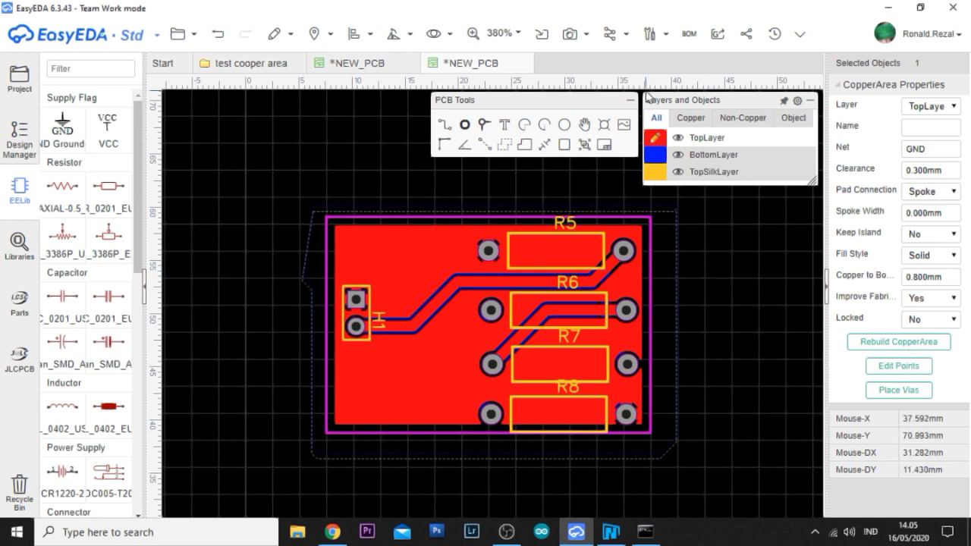
Inspect the board and its copper areas from several angles in the 3D View, and return to the PCB layout
{"action": "mouse_move", "coordinate": [569, 36]}
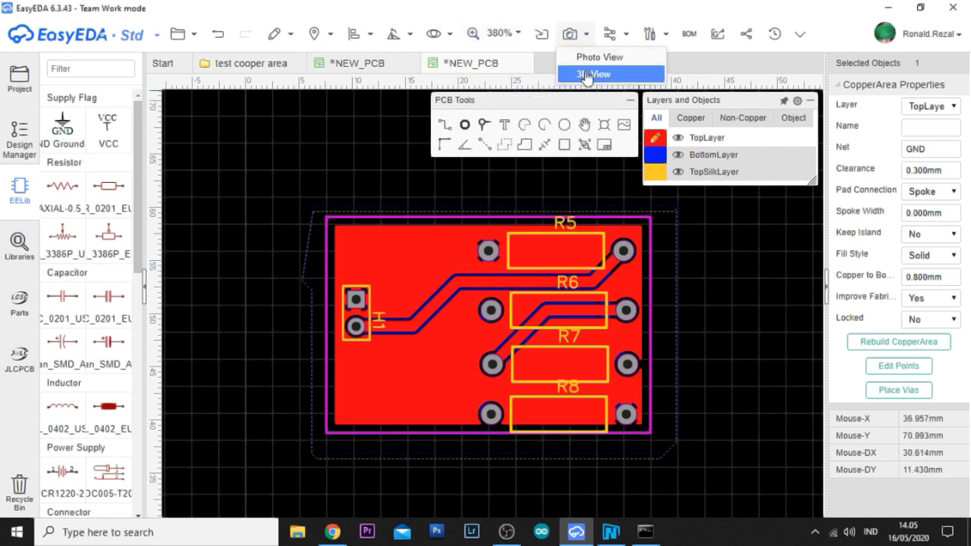
{"action": "left_click", "coordinate": [581, 73]}
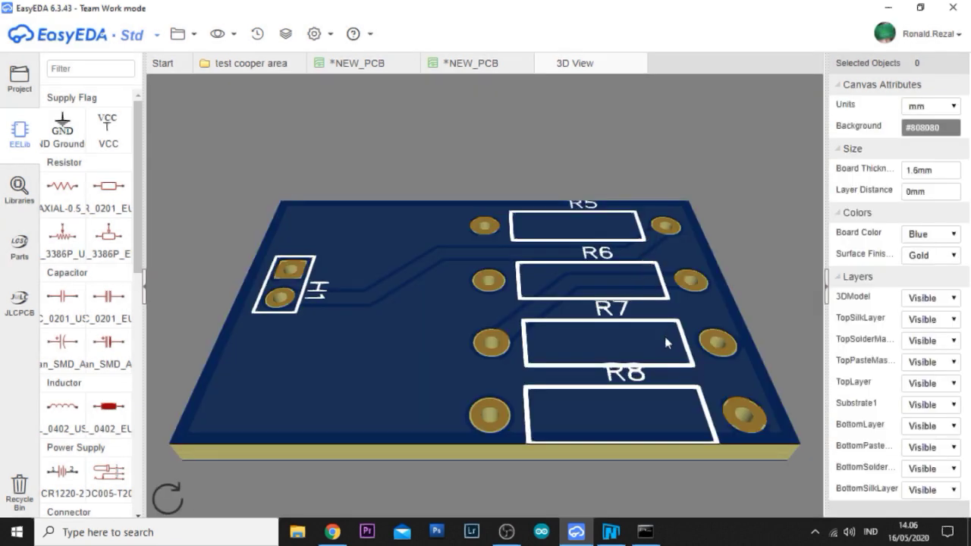
{"action": "left_click_drag", "start_coordinate": [665, 336], "coordinate": [449, 354]}
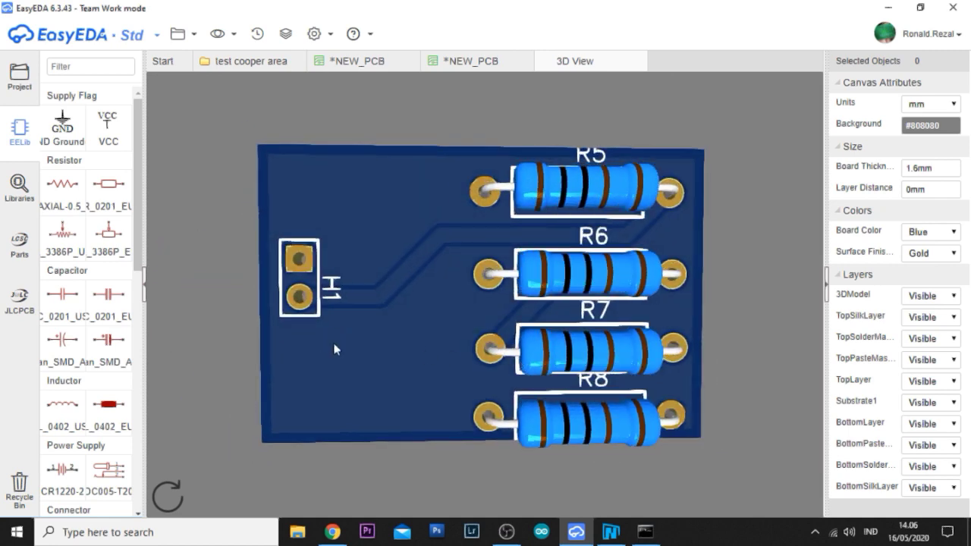
{"action": "left_click_drag", "start_coordinate": [361, 304], "coordinate": [470, 228]}
{"action": "left_click", "coordinate": [467, 60]}
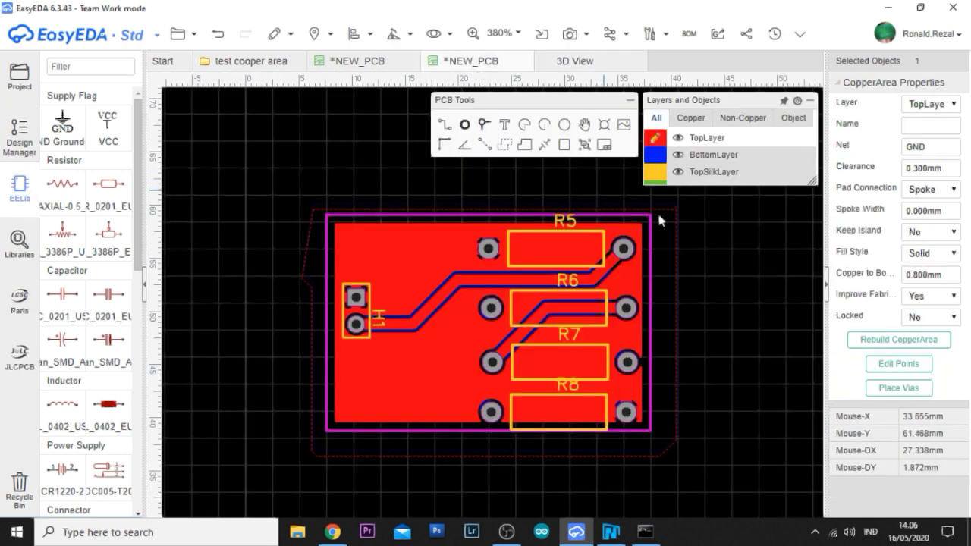
Delete the GND copper areas on both layers and undo the deletion
{"action": "left_click", "coordinate": [673, 224]}
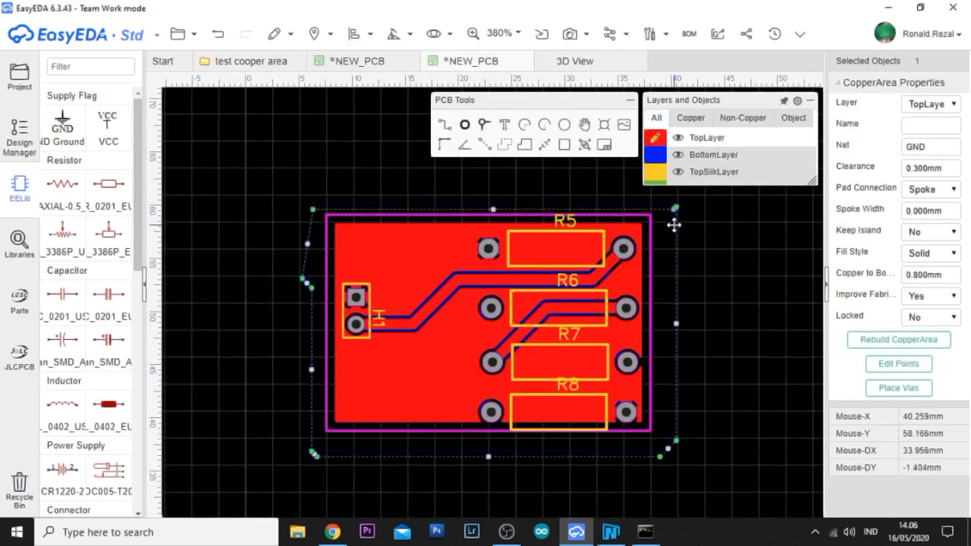
{"action": "key", "text": "Delete"}
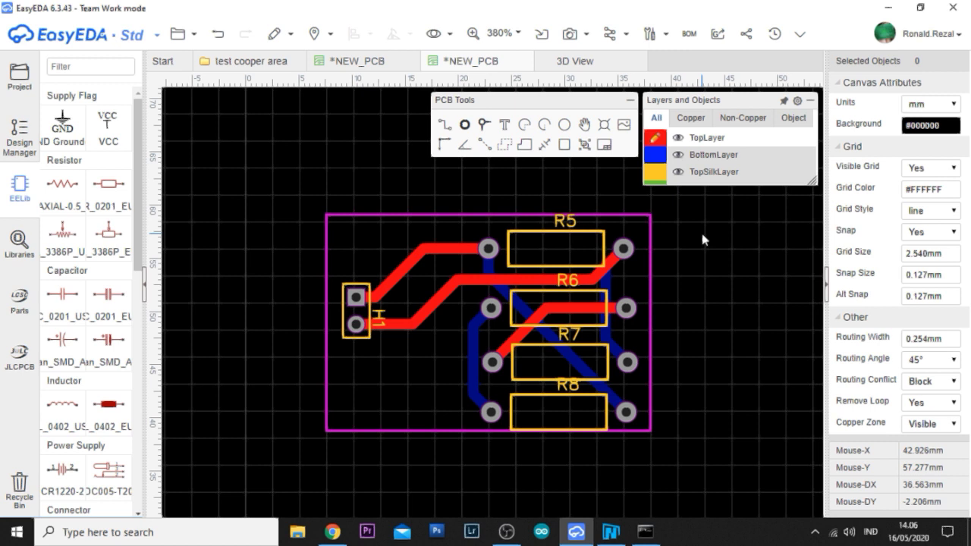
{"action": "key", "text": "ctrl+z"}
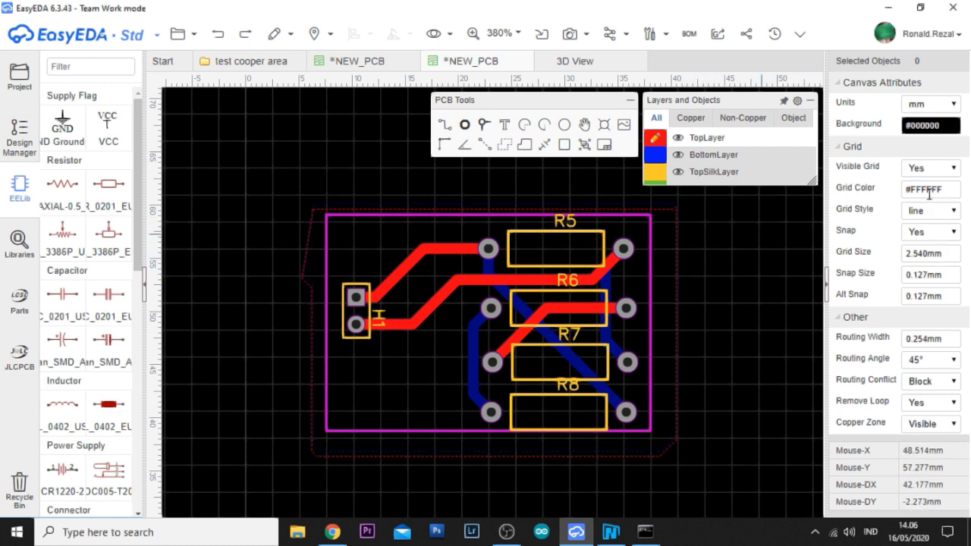
Set the clearance of the BottomLayer GND copper area to 0.4 mm
{"action": "left_click", "coordinate": [677, 235]}
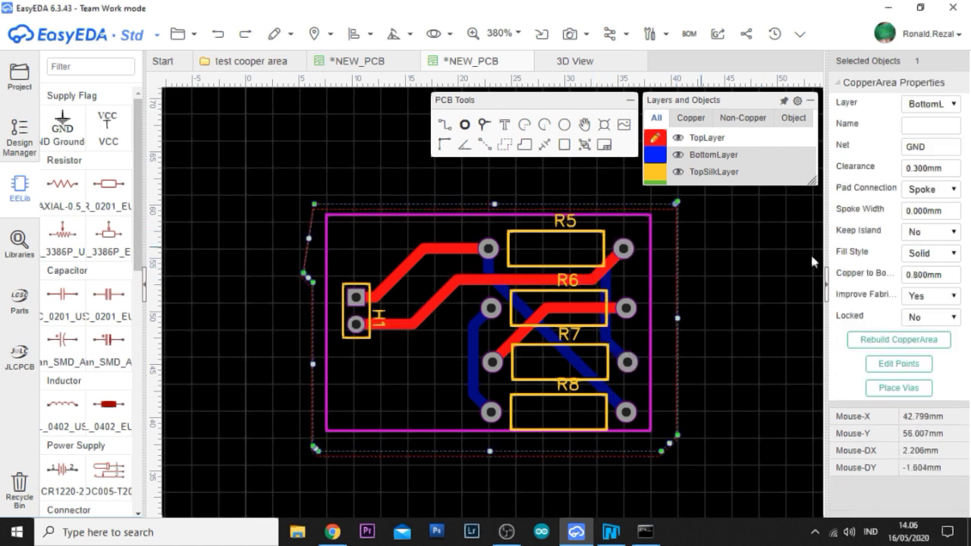
{"action": "left_click", "coordinate": [944, 165]}
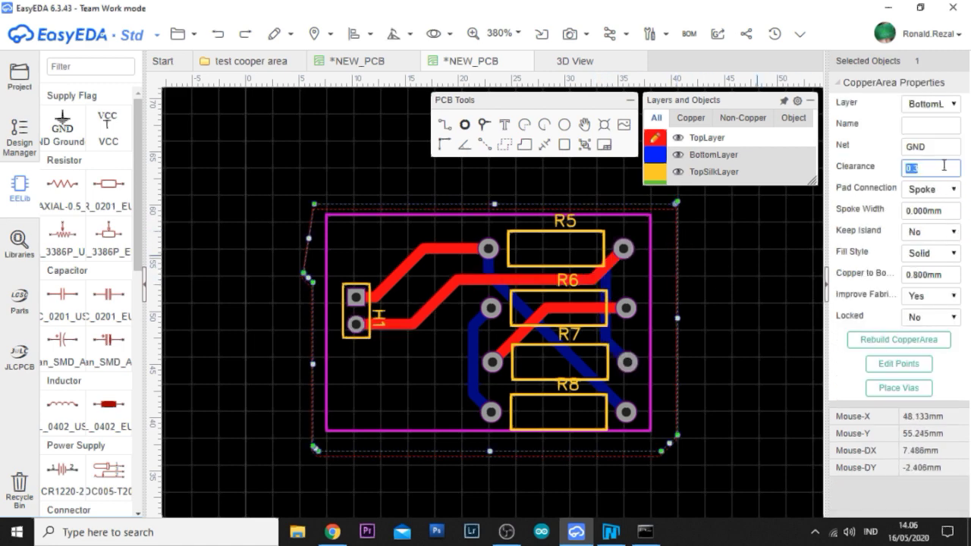
{"action": "key", "text": "Return"}
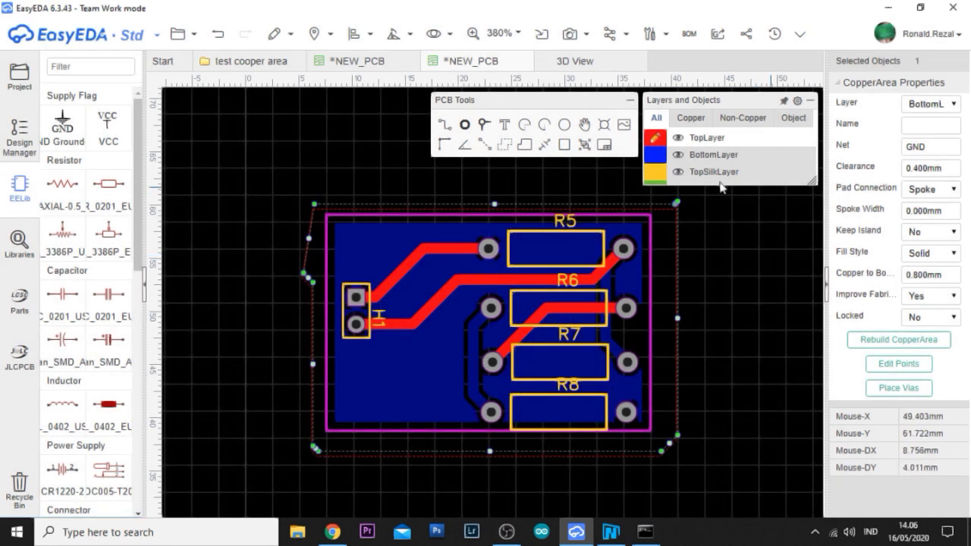
Set the clearance of the TopLayer GND copper area to 0.4 mm
{"action": "left_click", "coordinate": [625, 216]}
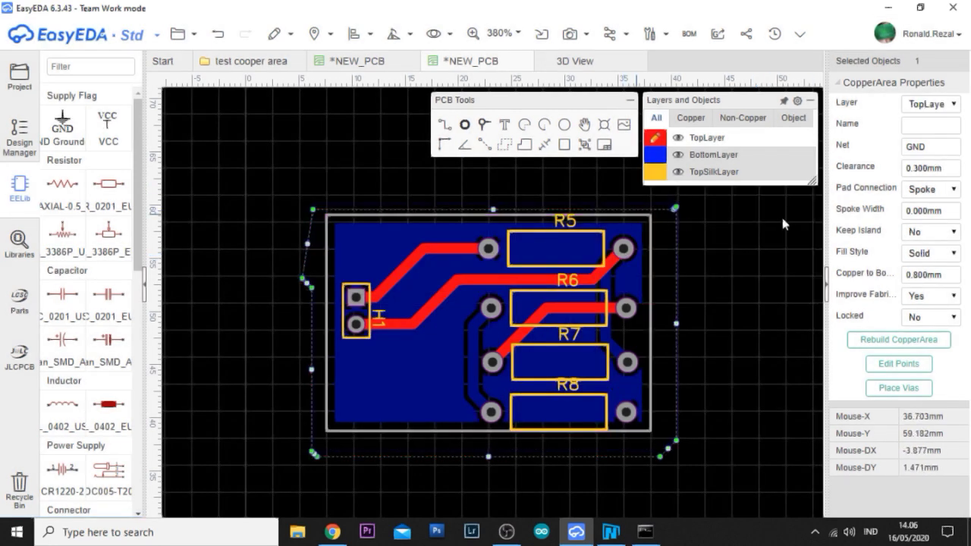
{"action": "left_click", "coordinate": [950, 167]}
{"action": "key", "text": "Return"}
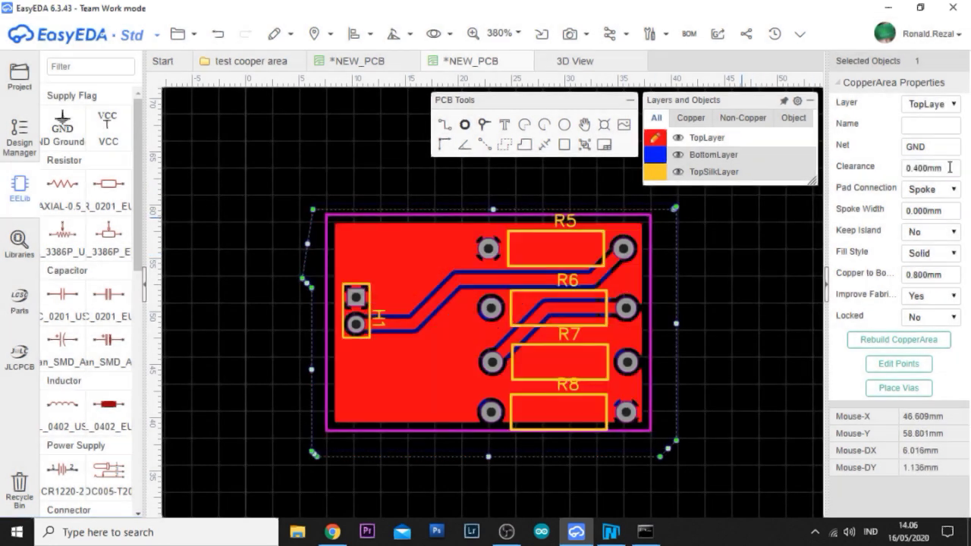
{"action": "scroll", "coordinate": [740, 317], "scroll_direction": "down", "scroll_amount": 3}
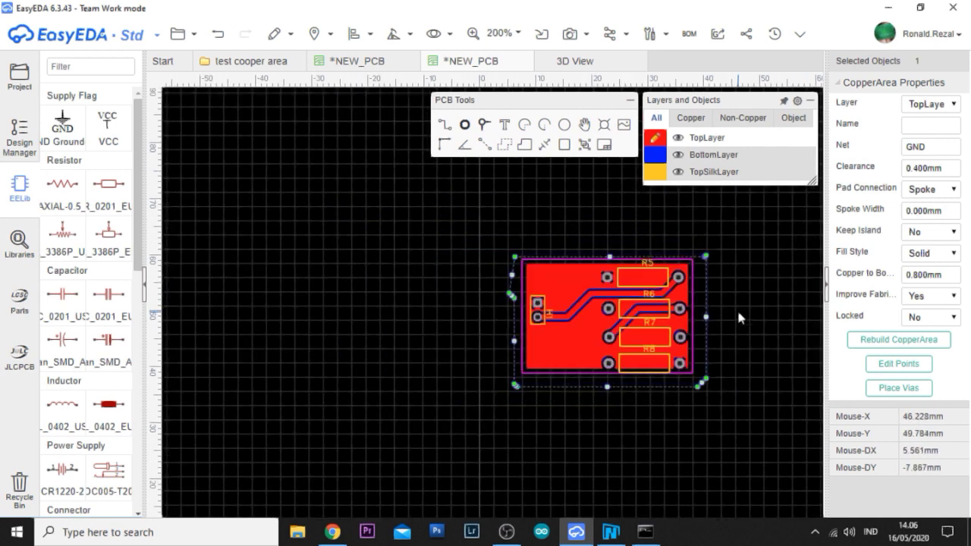
{"action": "scroll", "coordinate": [588, 317], "scroll_direction": "right", "scroll_amount": 1}
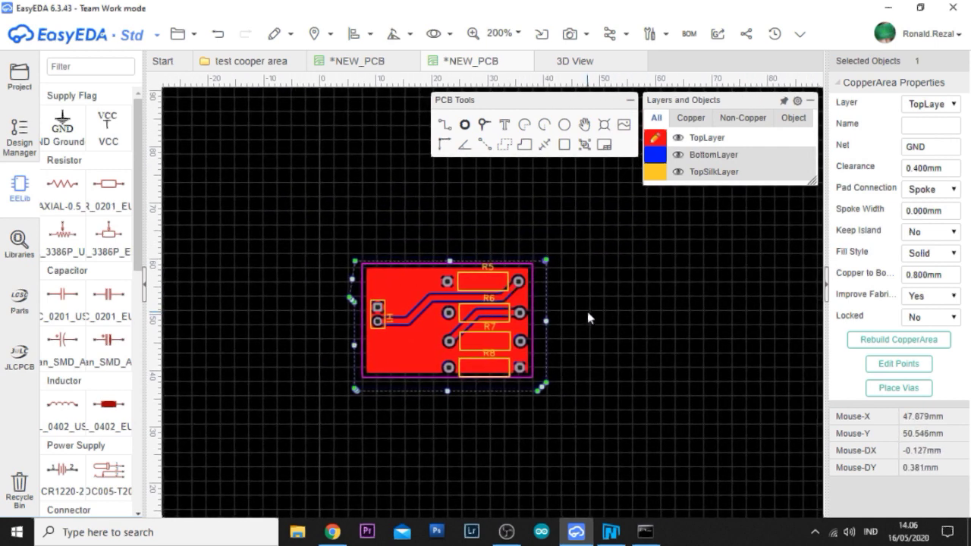